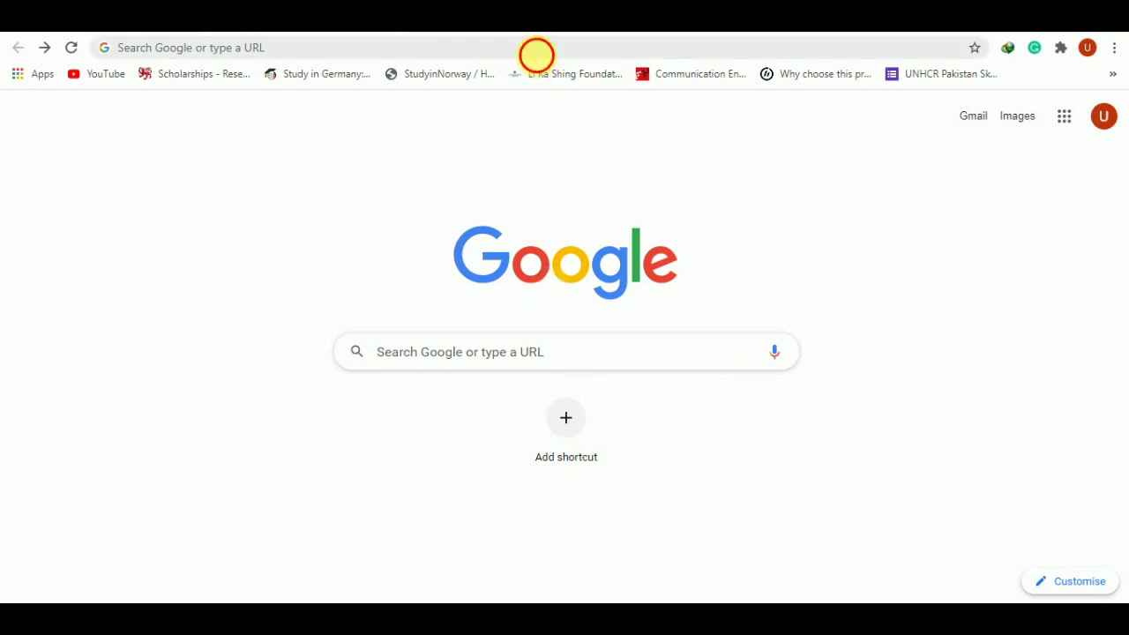
Search Google for "pisa university" and open the University of Pisa's official website.
click(536, 54)
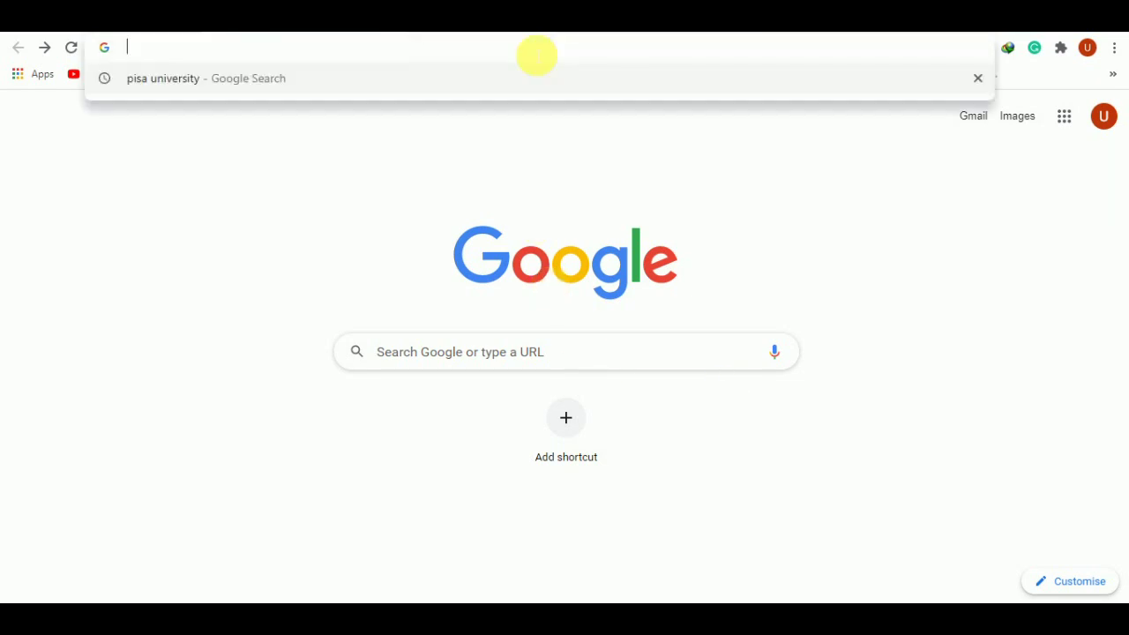
click(343, 78)
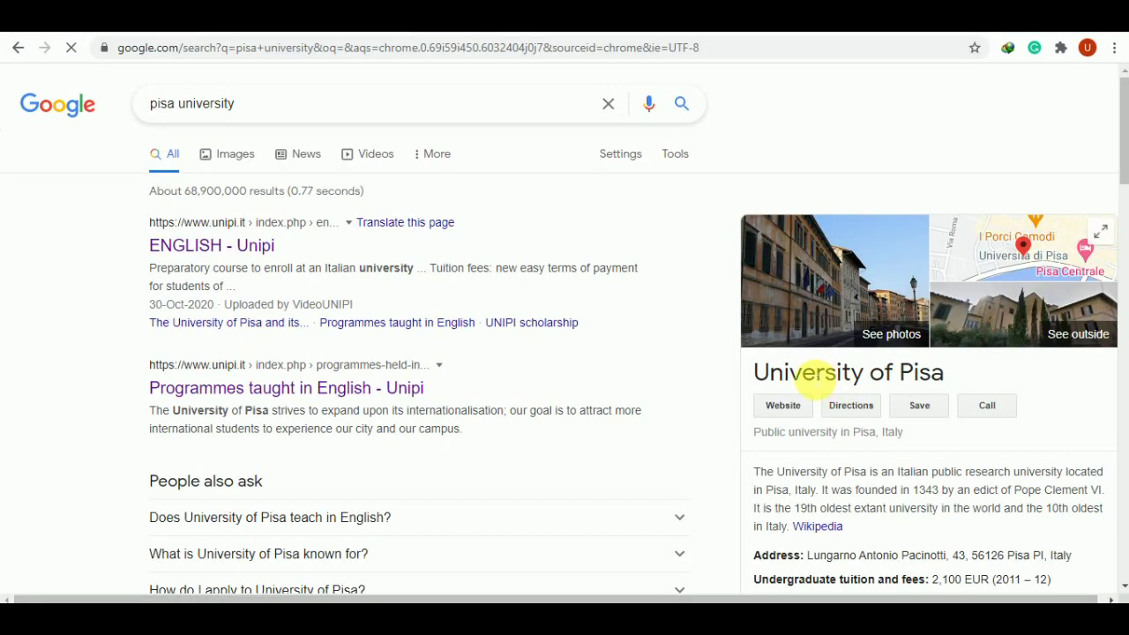
click(784, 403)
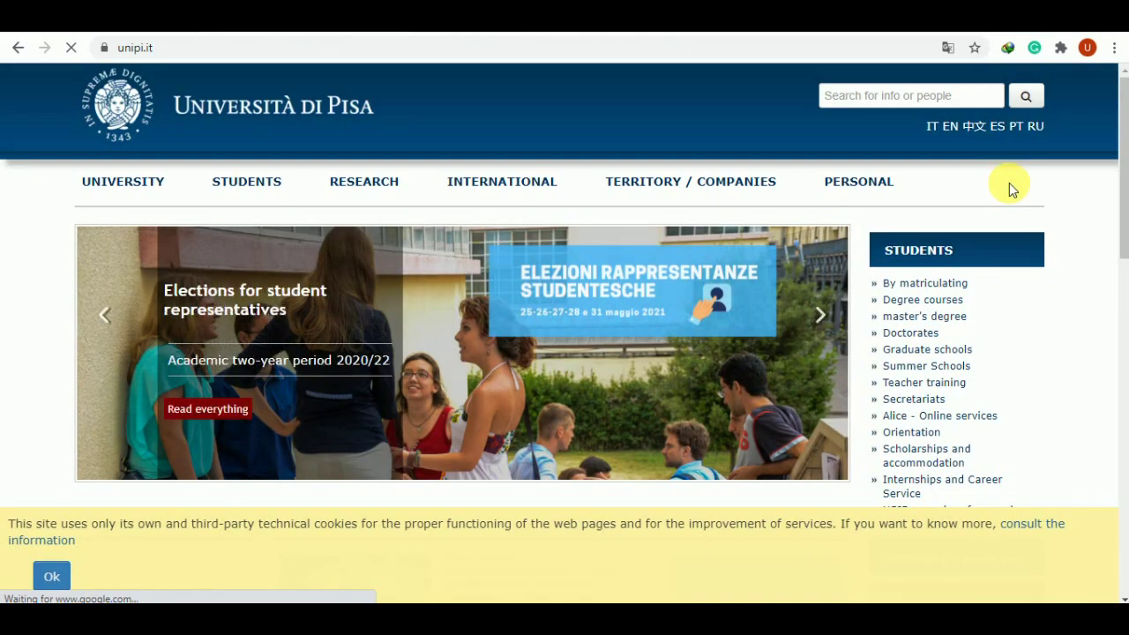
Switch the university site to English and open the Programmes taught in English page under Study.
click(952, 127)
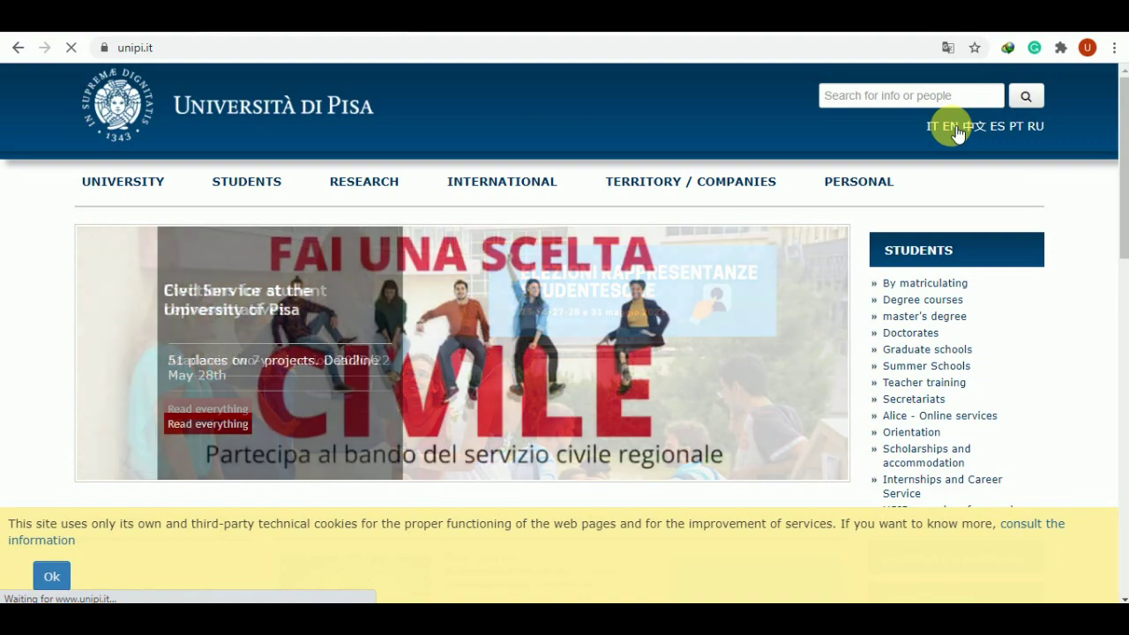
scroll(353, 353, down, 6)
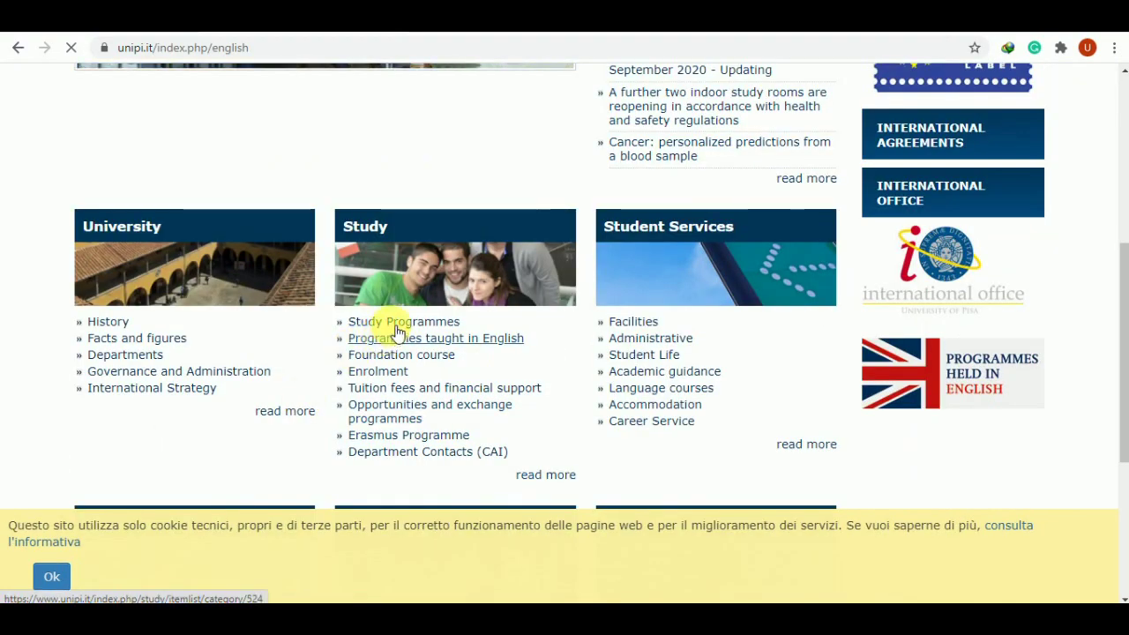
click(458, 342)
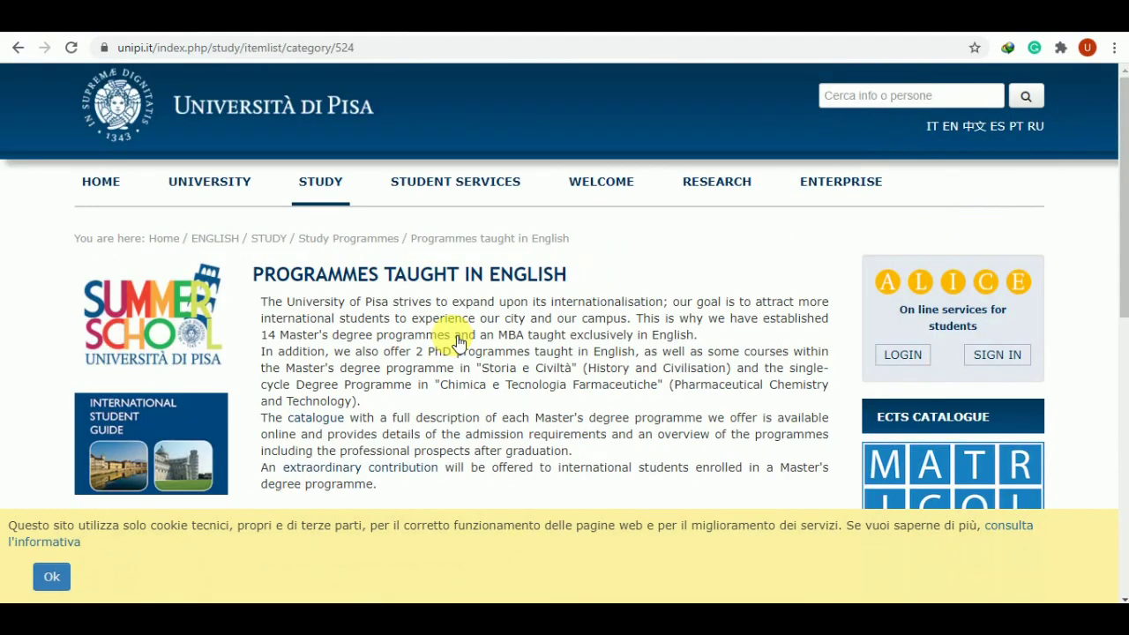
Open the Bachelor's Degree Programmes list and check which bachelor's degrees are taught in English.
scroll(458, 343, down, 6)
scroll(457, 341, up, 3)
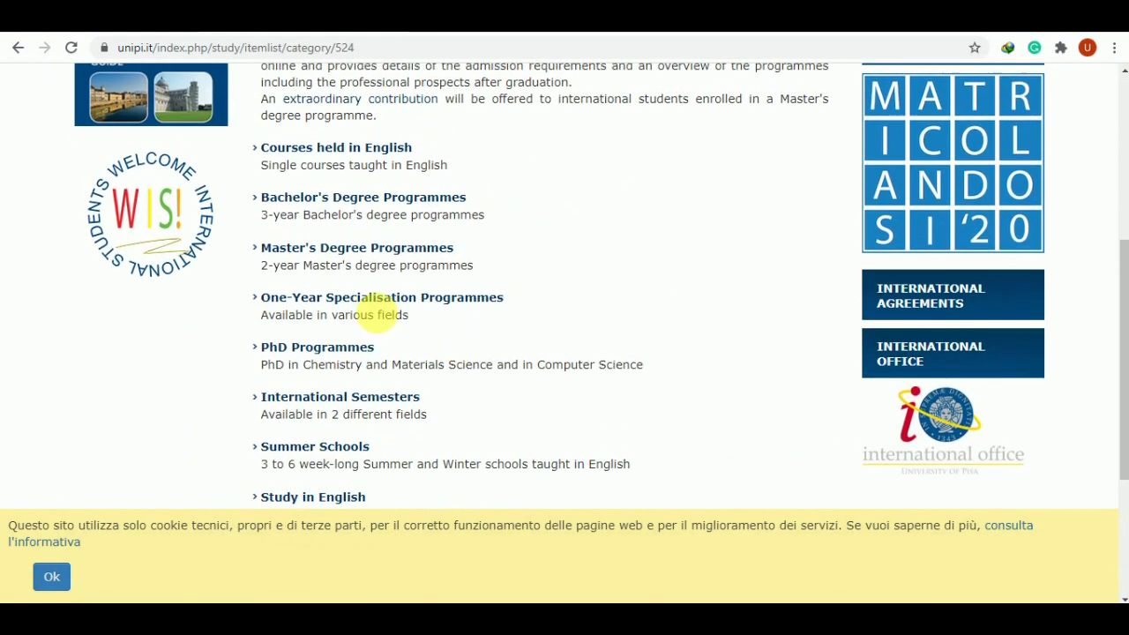
click(370, 204)
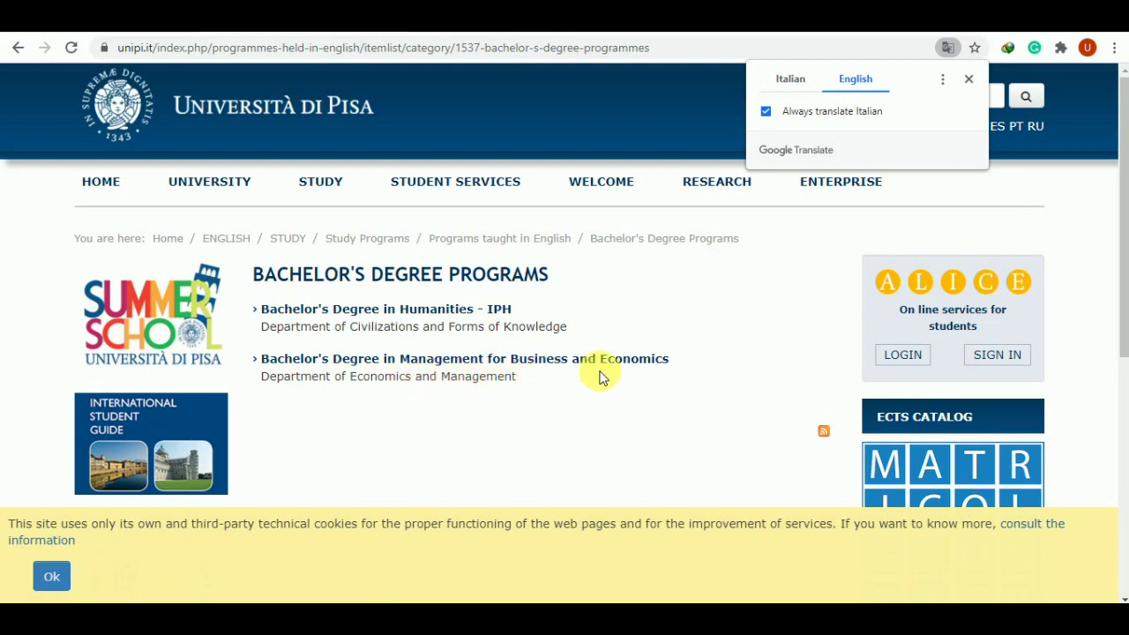
Return to the English-taught programmes, open Master's Degree Programmes and look through the listed Master of Science degrees and application tutorials.
click(18, 49)
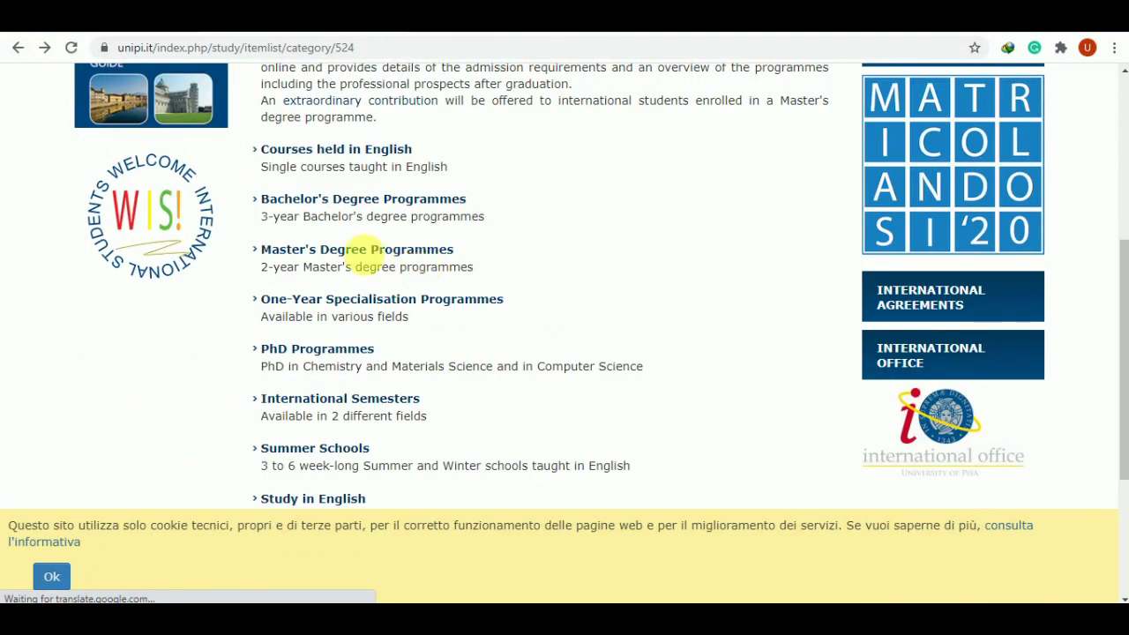
click(358, 251)
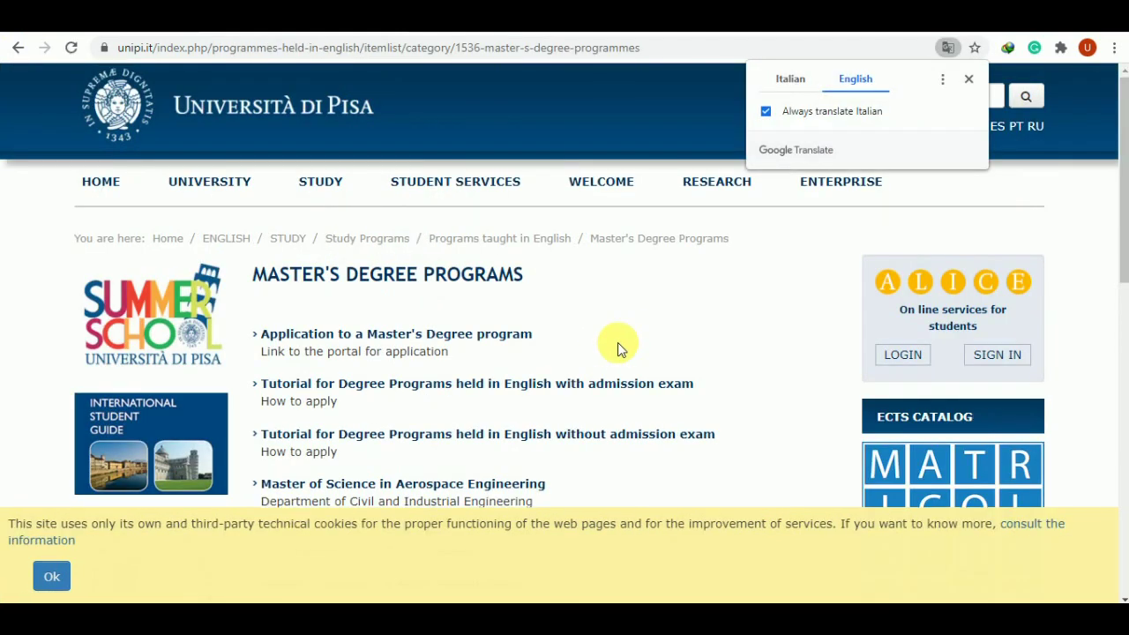
scroll(618, 342, down, 3)
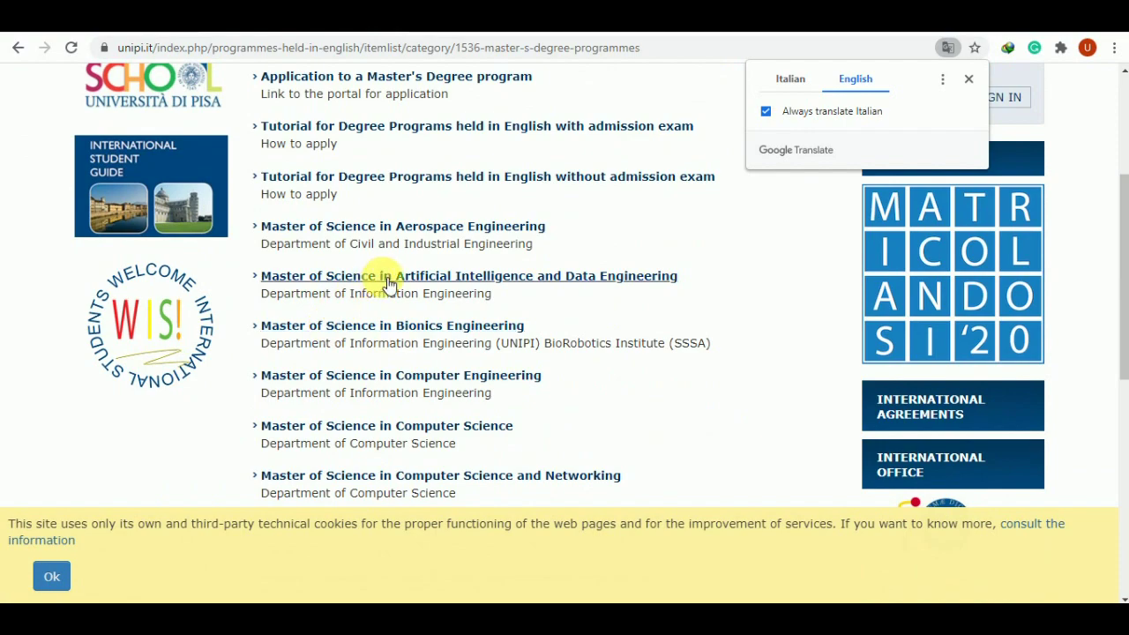
scroll(392, 301, down, 2)
scroll(388, 296, down, 2)
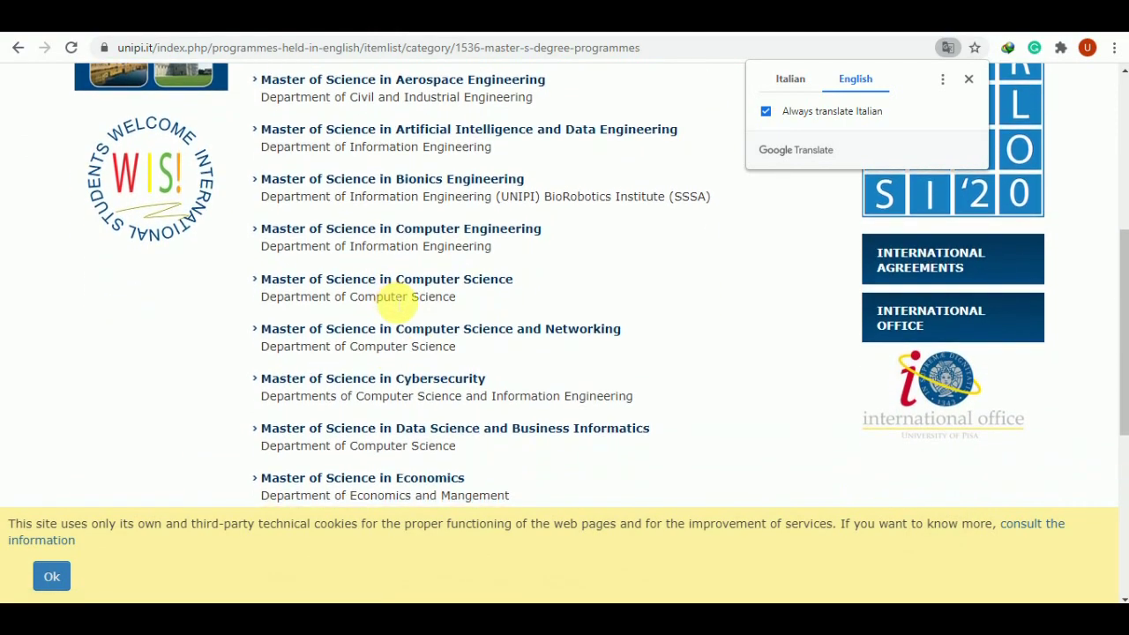
scroll(393, 295, down, 2)
scroll(393, 297, down, 2)
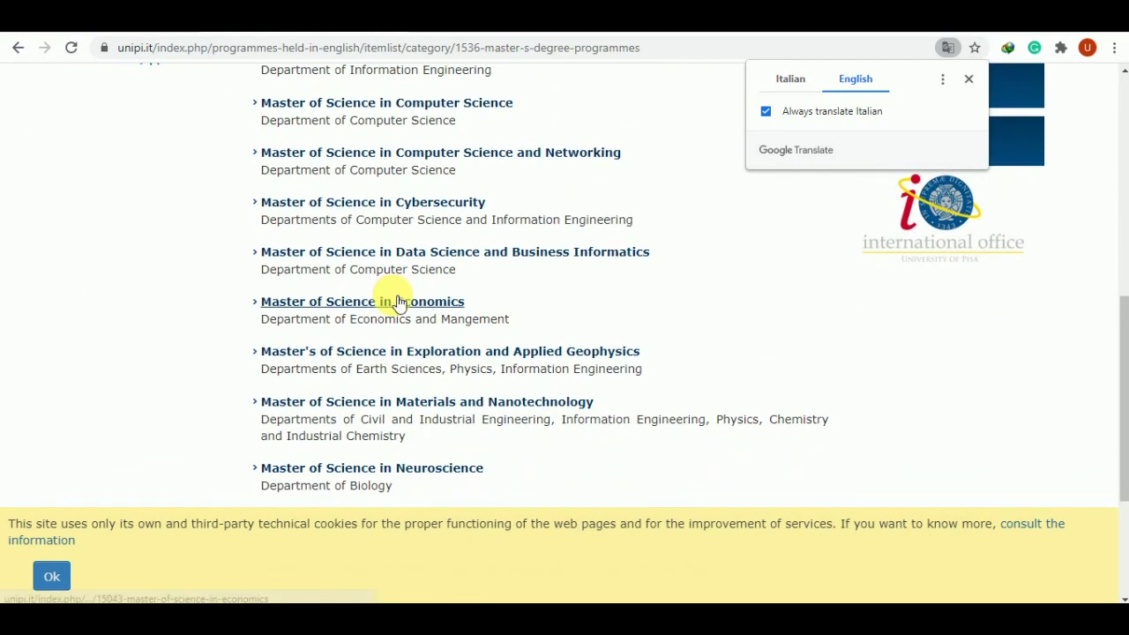
scroll(454, 407, down, 2)
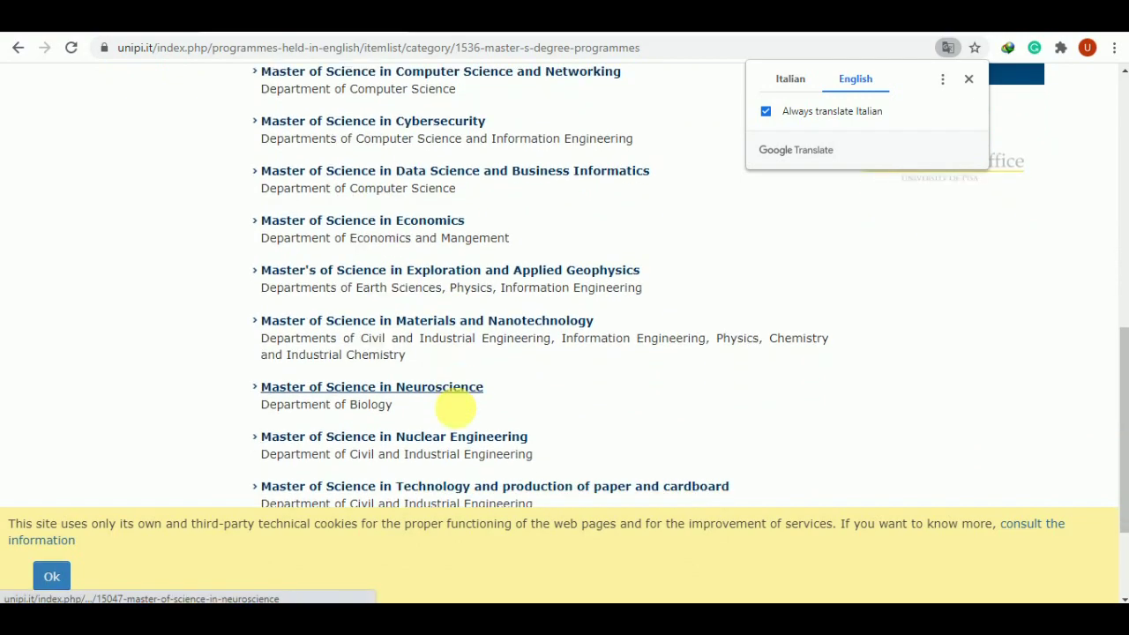
scroll(459, 413, up, 3)
scroll(457, 410, up, 4)
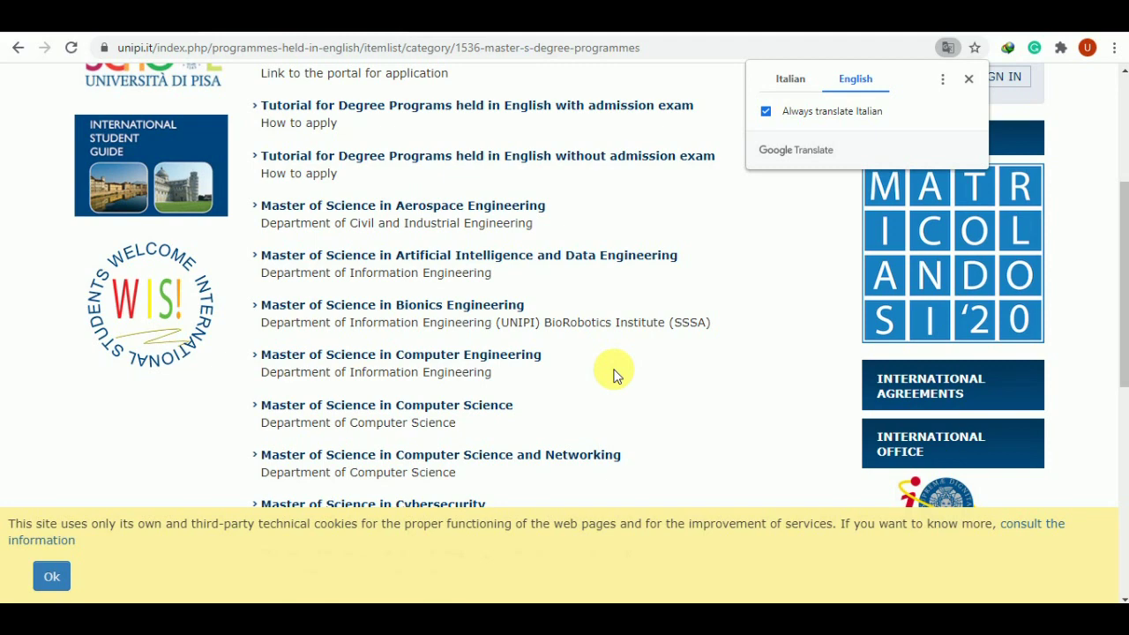
scroll(614, 375, up, 1)
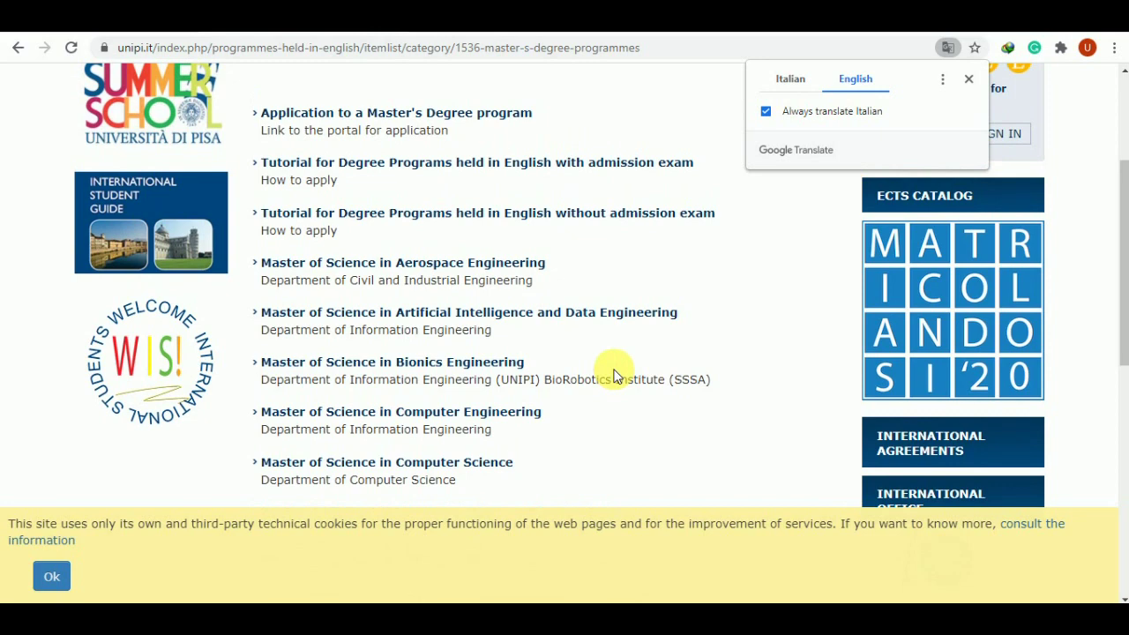
scroll(615, 374, up, 3)
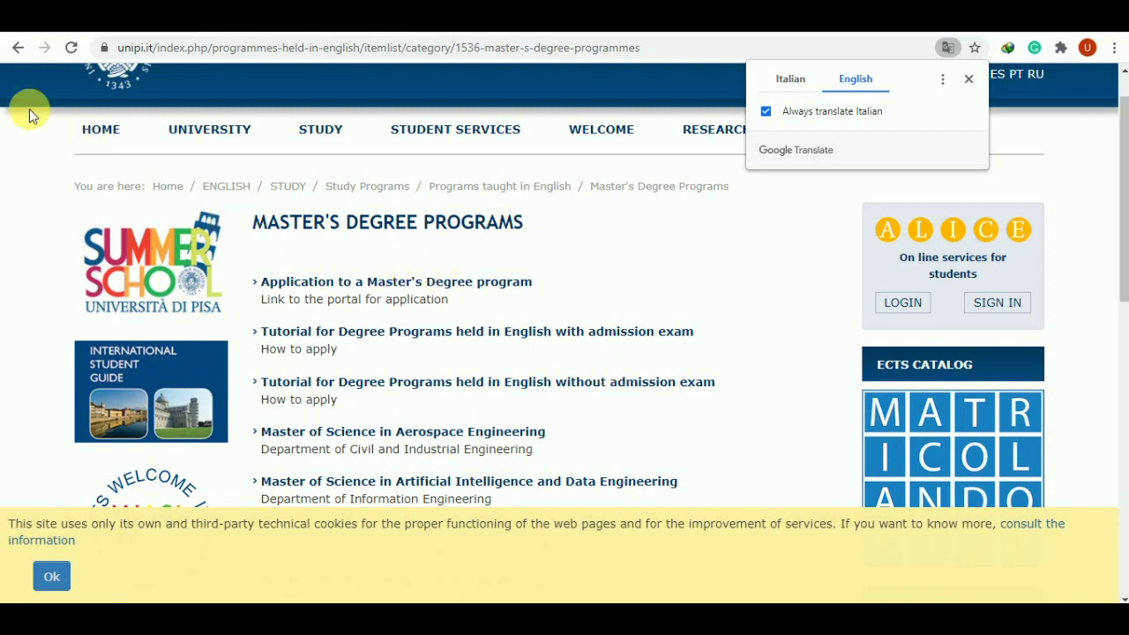
Go back to Bachelor's Degree Programmes and open the Bachelor's Degree in Humanities - IPH page.
click(15, 49)
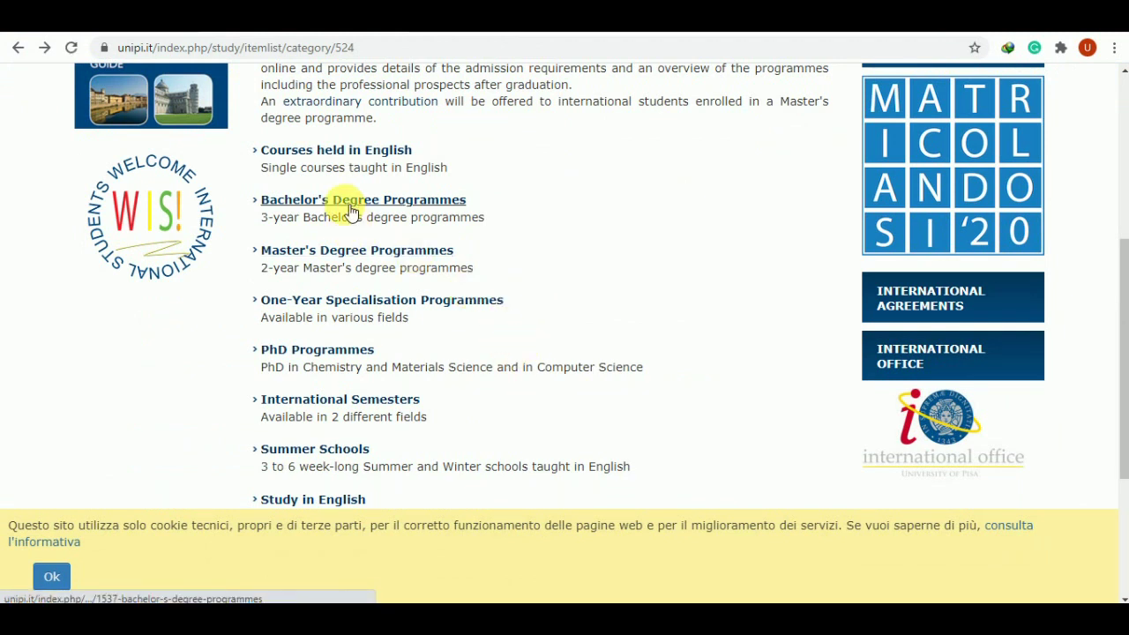
click(346, 209)
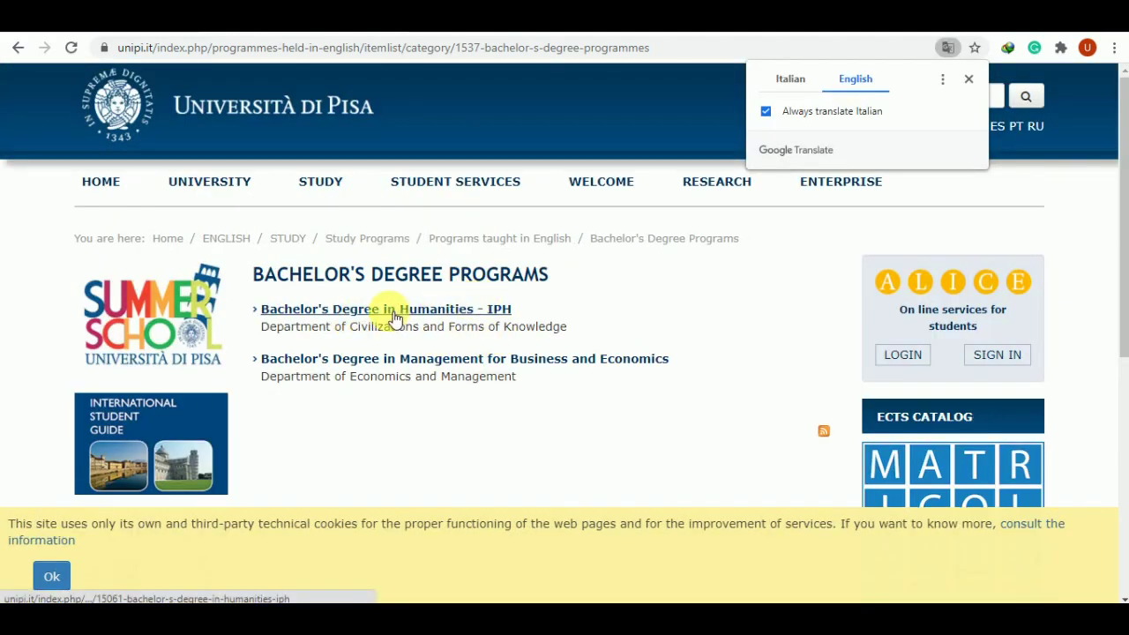
click(392, 314)
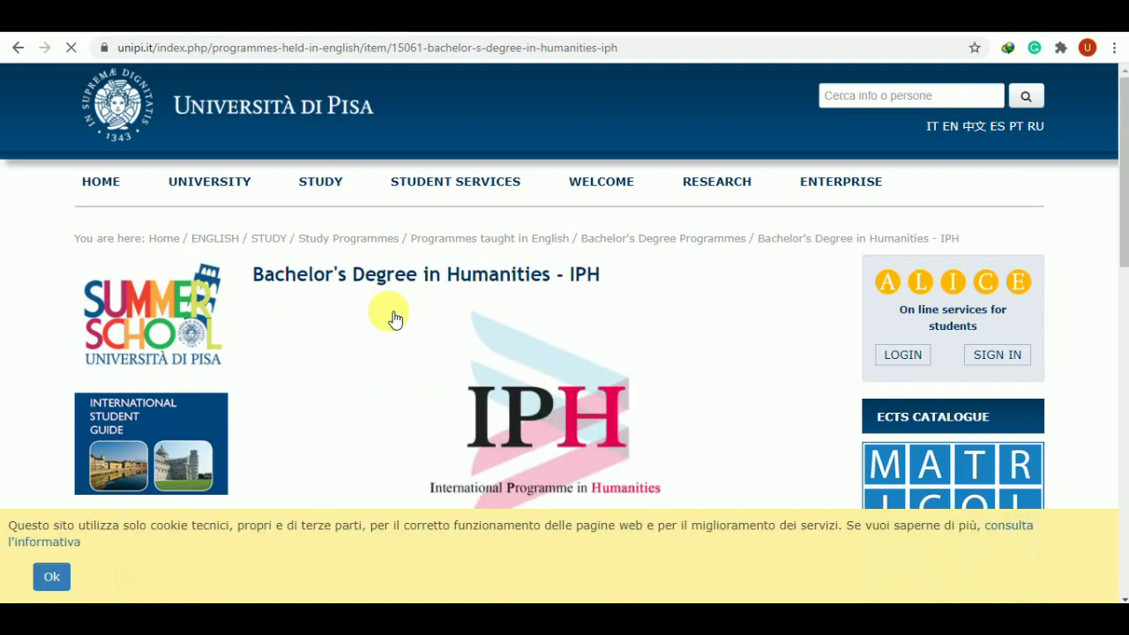
Read through the IPH programme description and follow the link to the IPH website.
scroll(391, 315, down, 3)
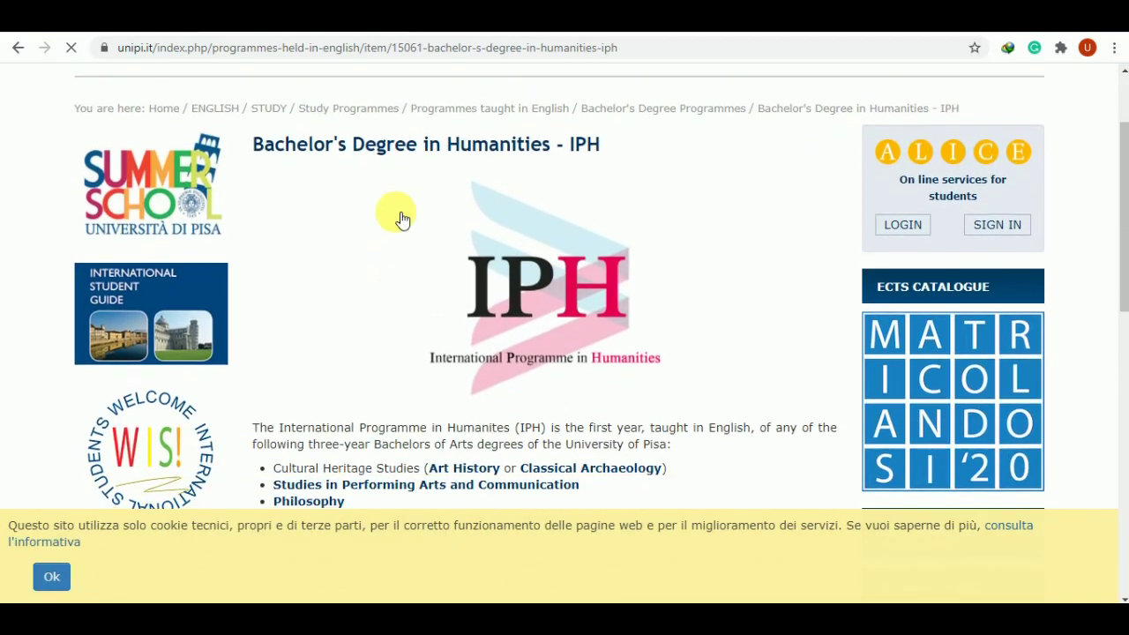
scroll(407, 264, down, 4)
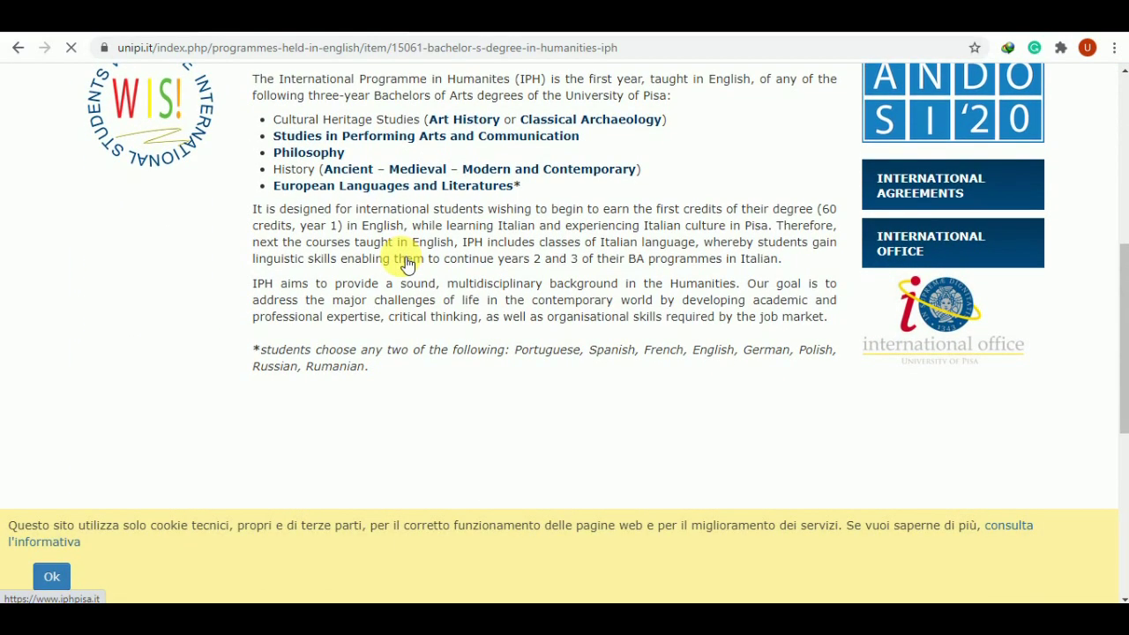
scroll(406, 264, down, 3)
scroll(403, 259, down, 3)
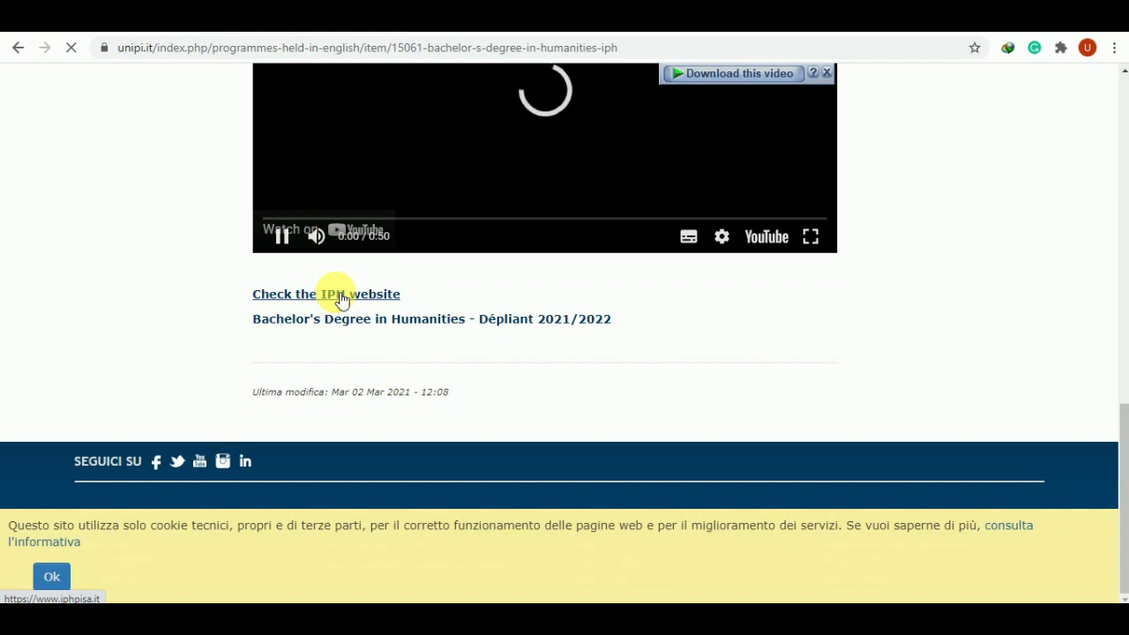
click(342, 296)
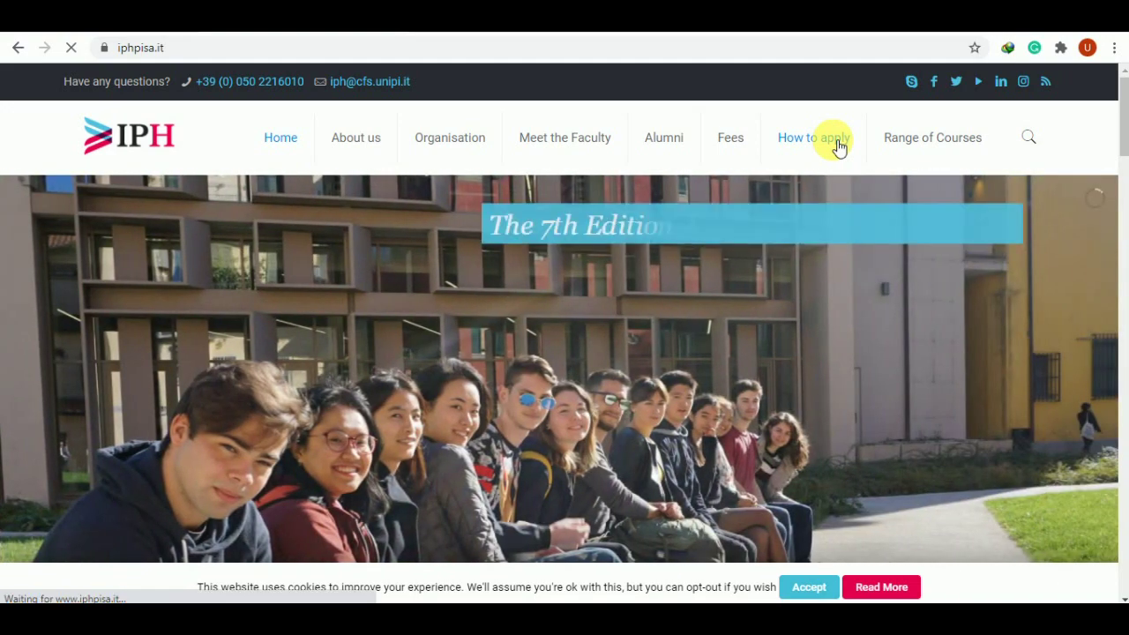
Open the IPH site's How to apply page and download the Application Form.
click(838, 147)
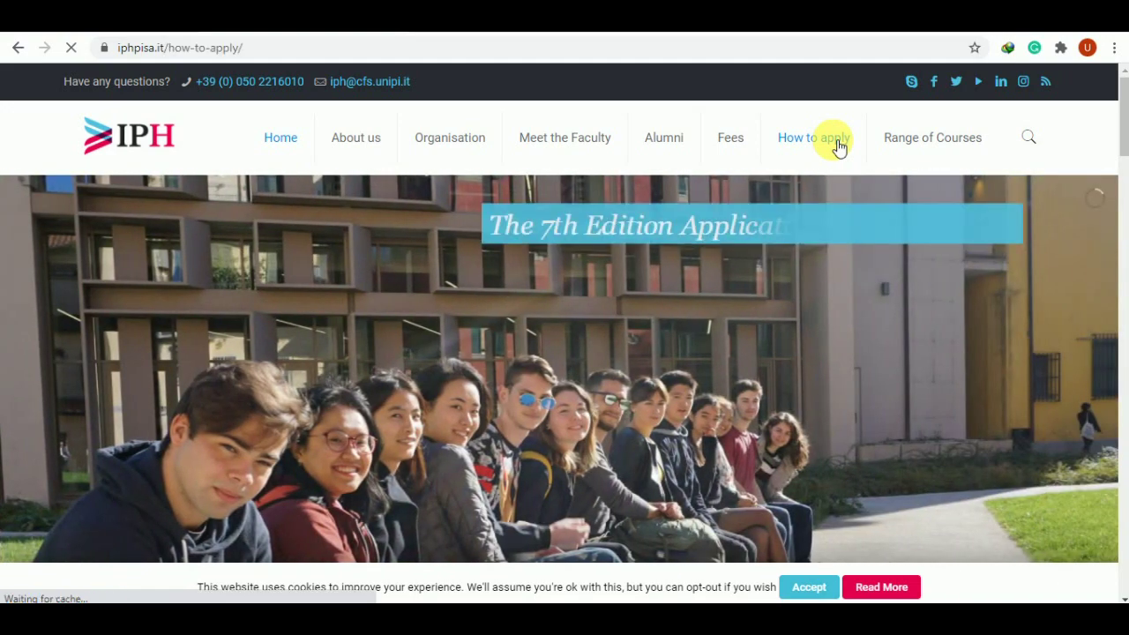
scroll(437, 372, down, 1)
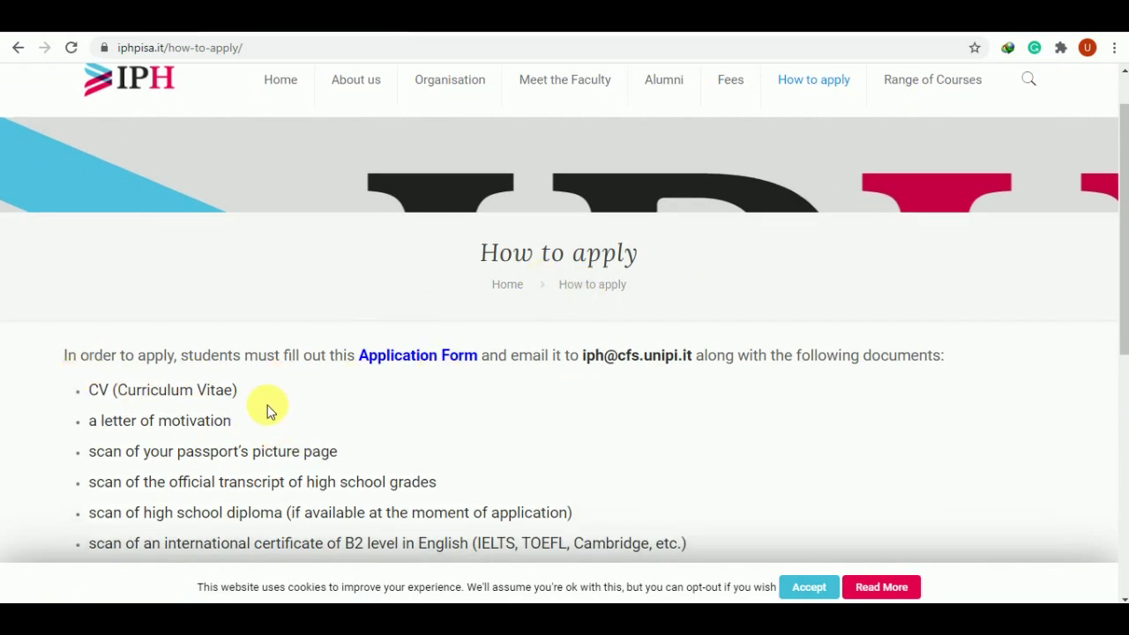
click(423, 353)
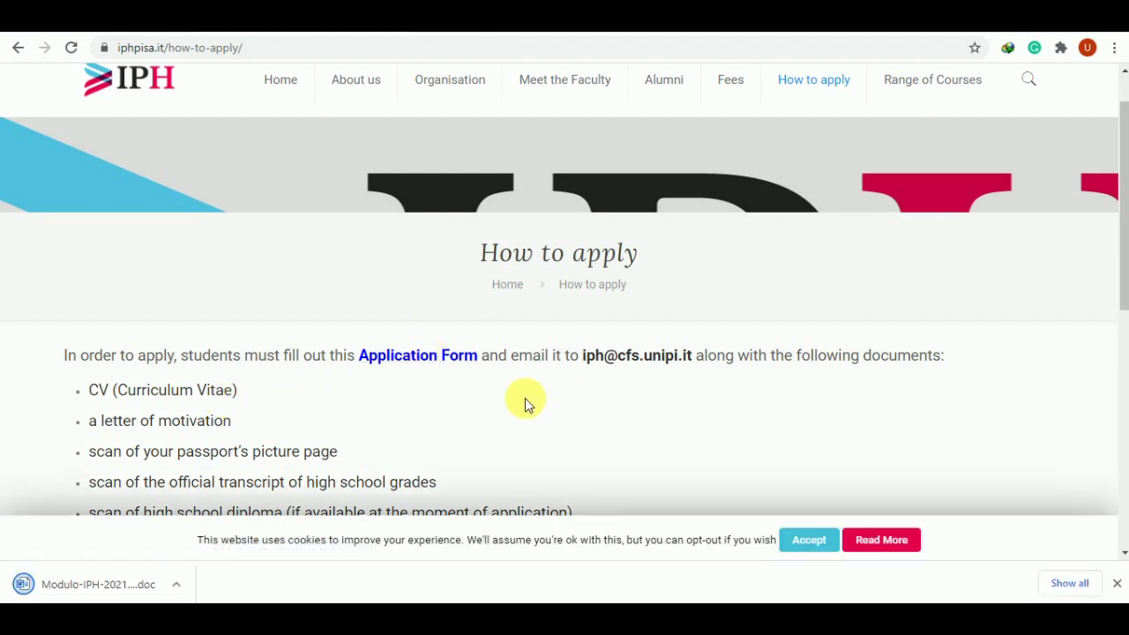
Read the required application documents, the pre-enrollment note and the application deadlines on the How to apply page.
scroll(491, 407, down, 1)
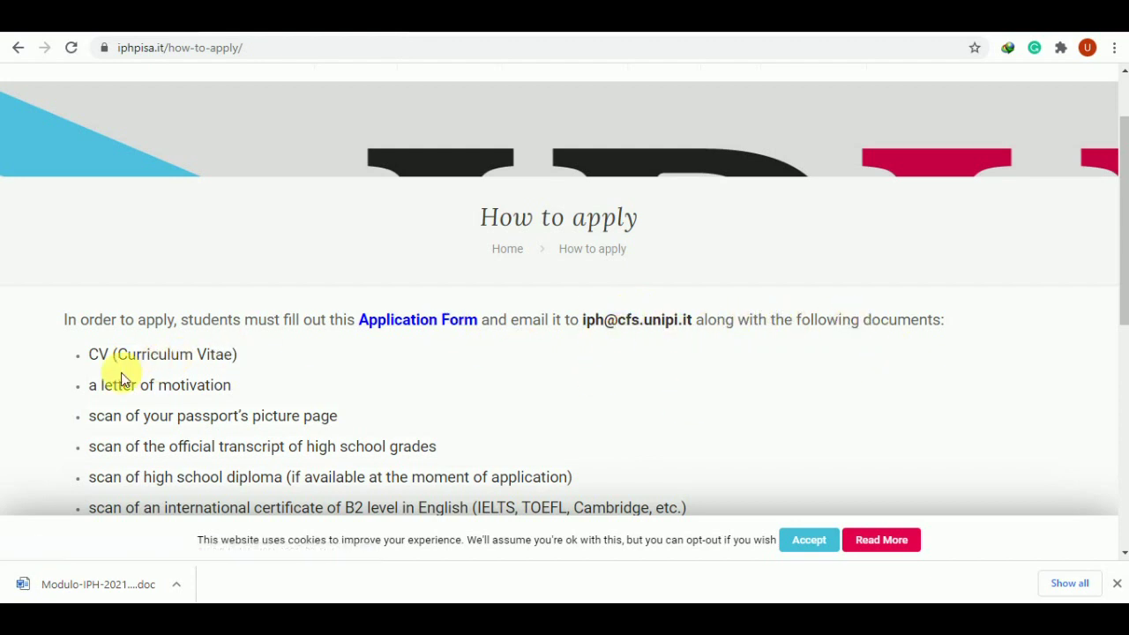
scroll(151, 392, down, 3)
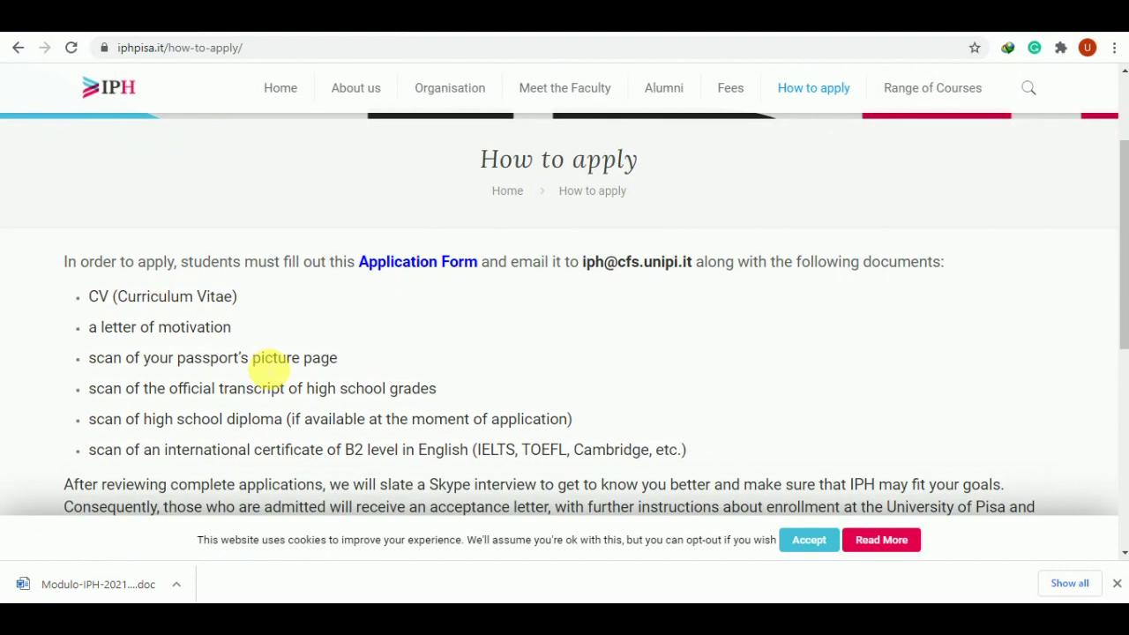
scroll(265, 369, down, 2)
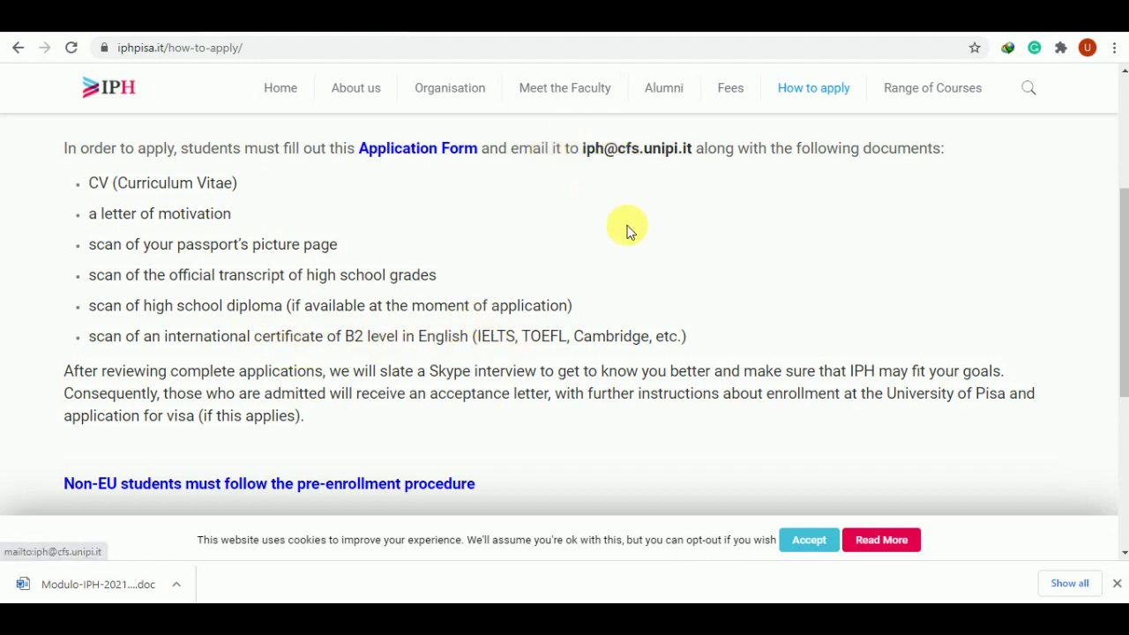
scroll(682, 254, down, 1)
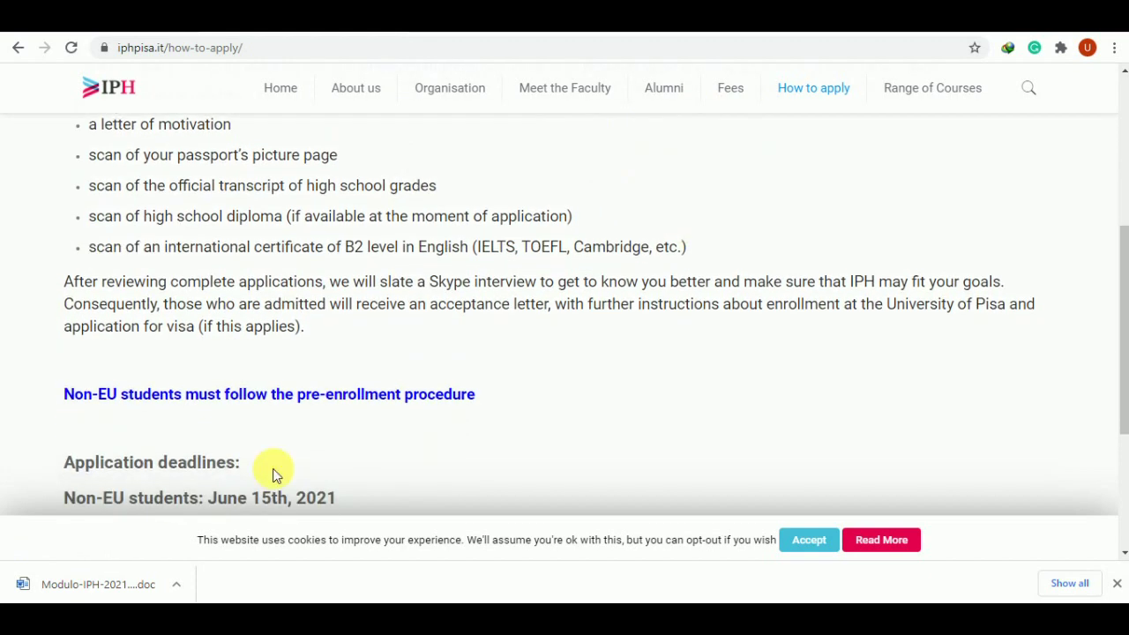
Open the downloaded IPH application form in Word and look through its instructions and sections.
click(93, 584)
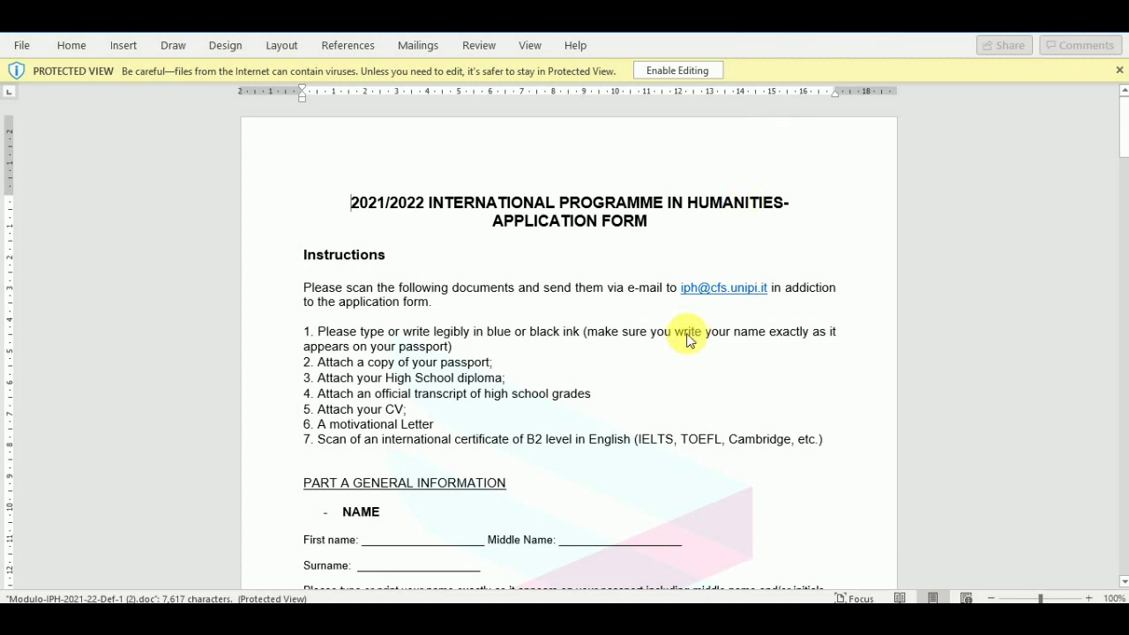
scroll(692, 340, down, 20)
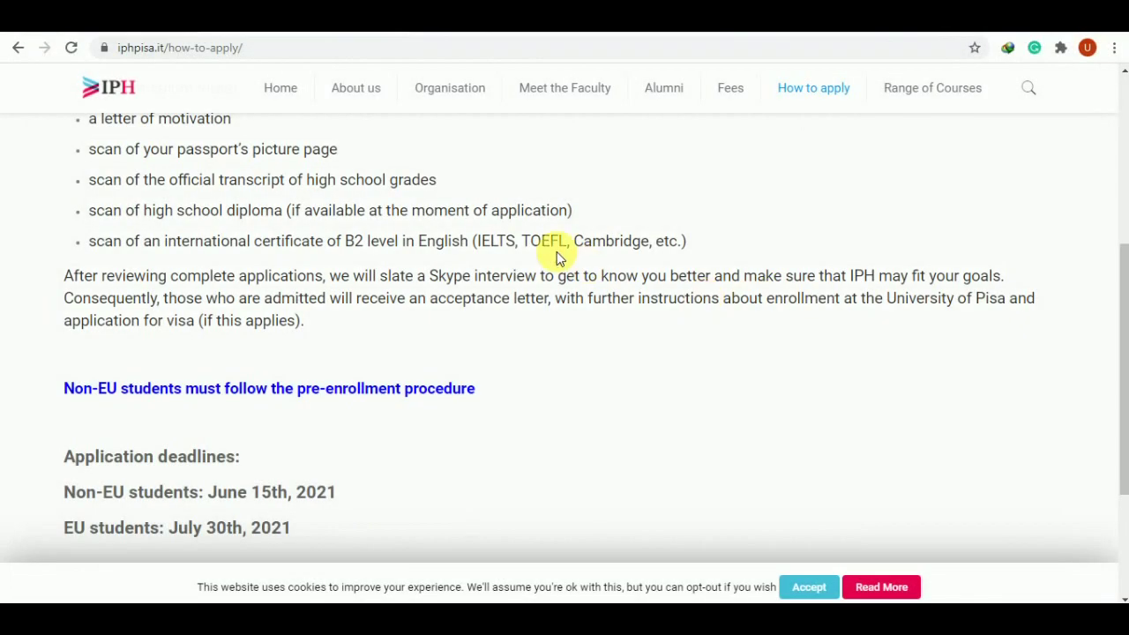
Go back to the university's bachelor's programme list and open the Bachelor's Degree in Management for Business and Economics page.
scroll(556, 251, up, 10)
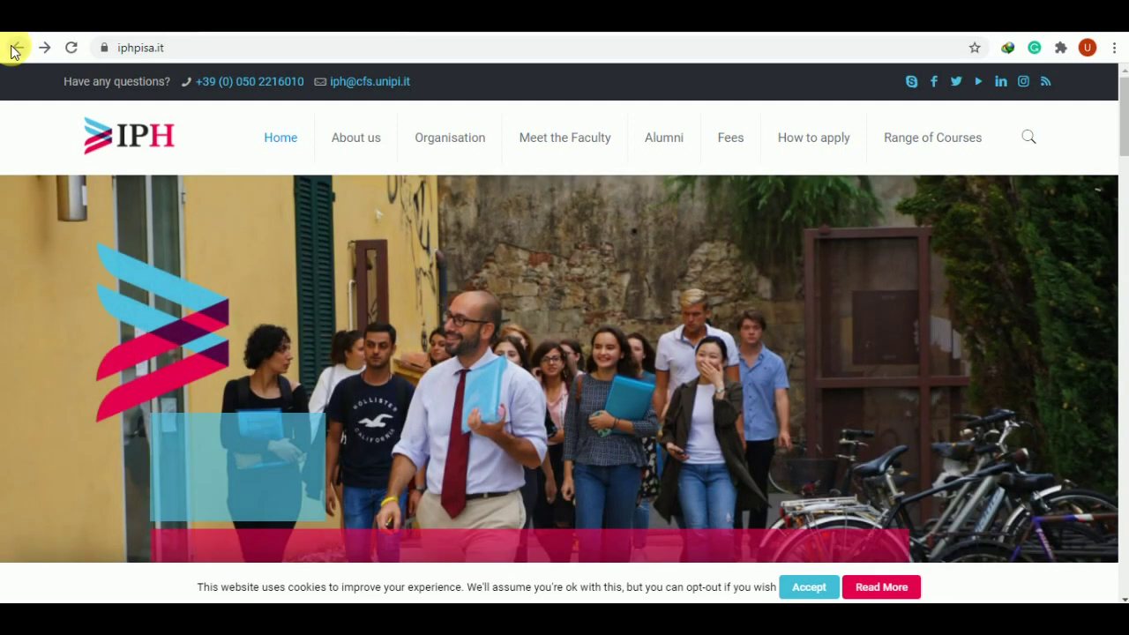
click(13, 46)
click(385, 367)
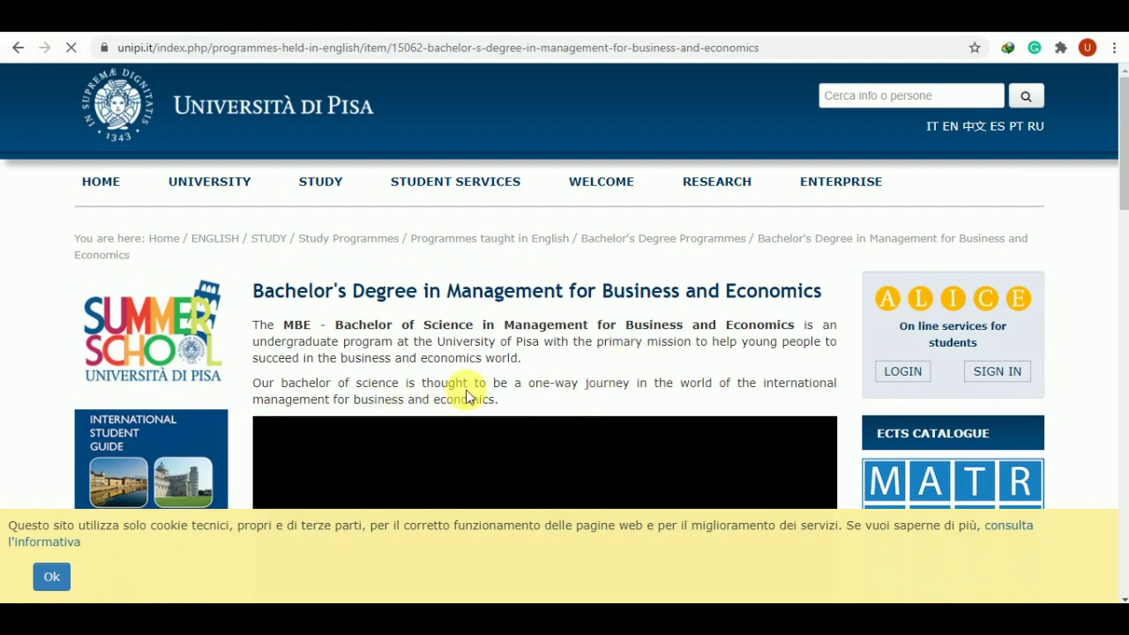
Read the application procedure for the Management for Business and Economics degree and open the Alice Portal linked in it.
scroll(467, 393, down, 6)
scroll(467, 392, down, 2)
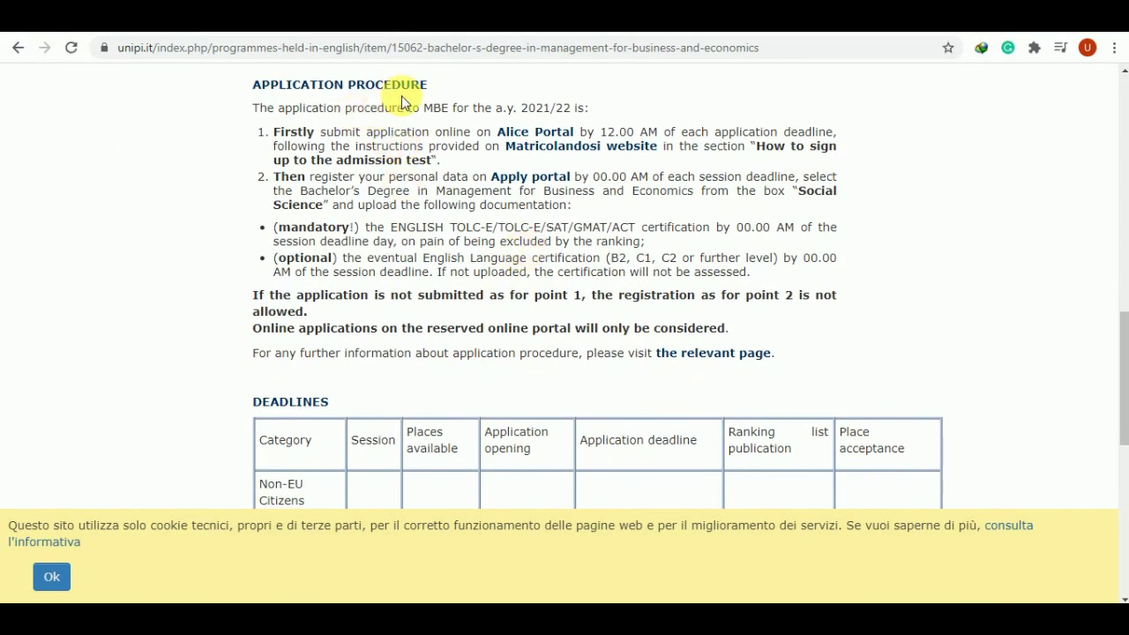
scroll(410, 133, down, 1)
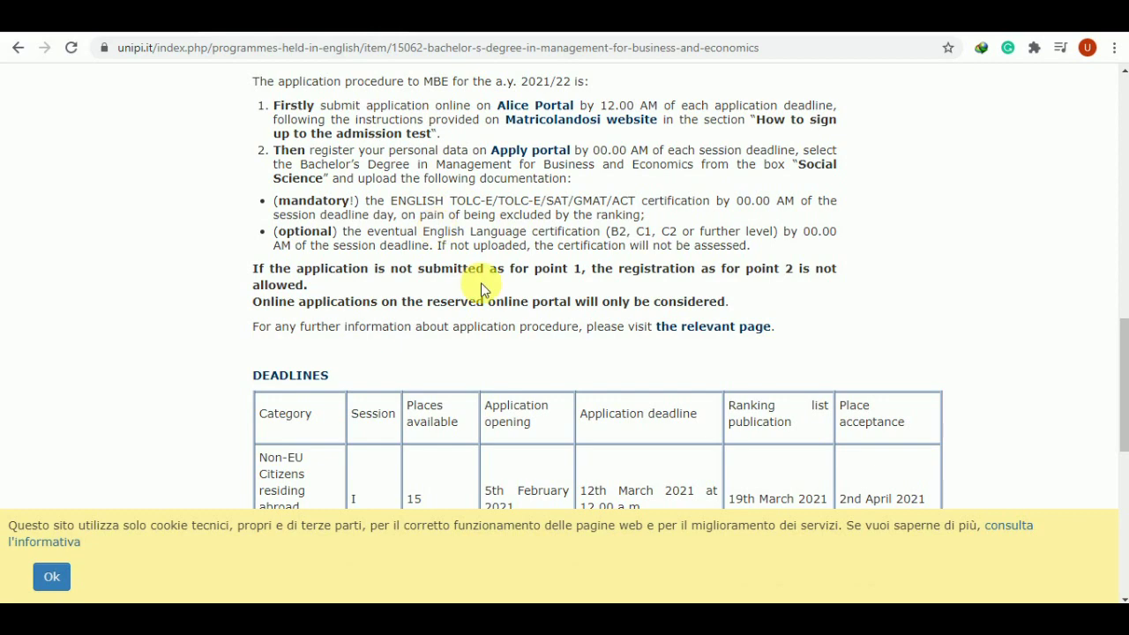
scroll(455, 282, up, 2)
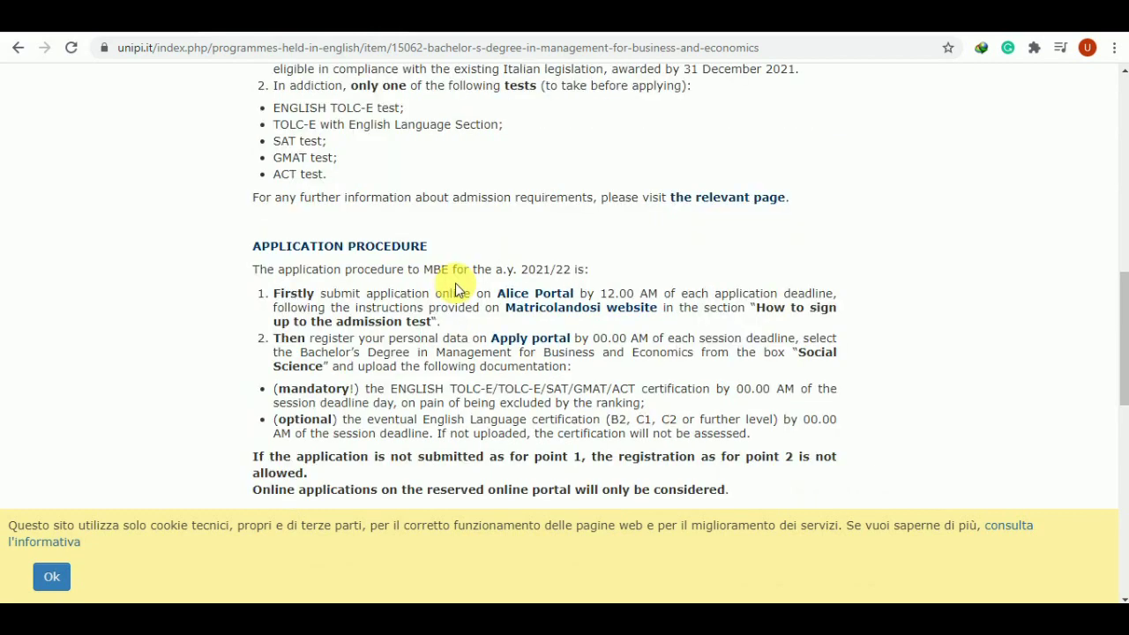
click(548, 300)
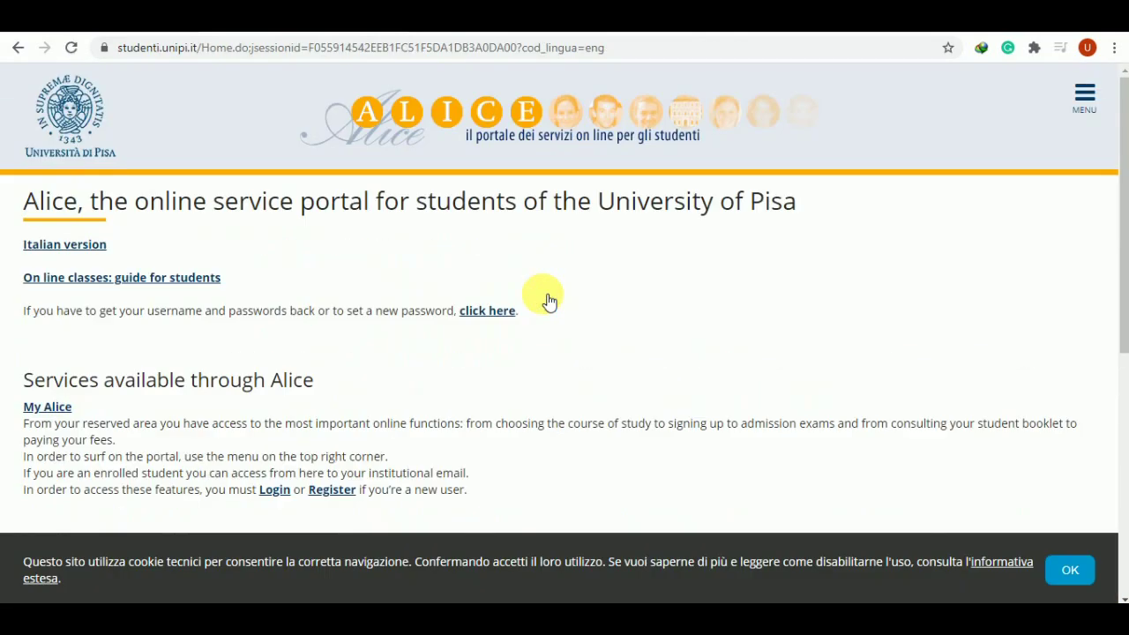
Start a new user registration on Alice as a foreign student without Italian Tax Code and proceed to the personal details form.
scroll(434, 332, down, 3)
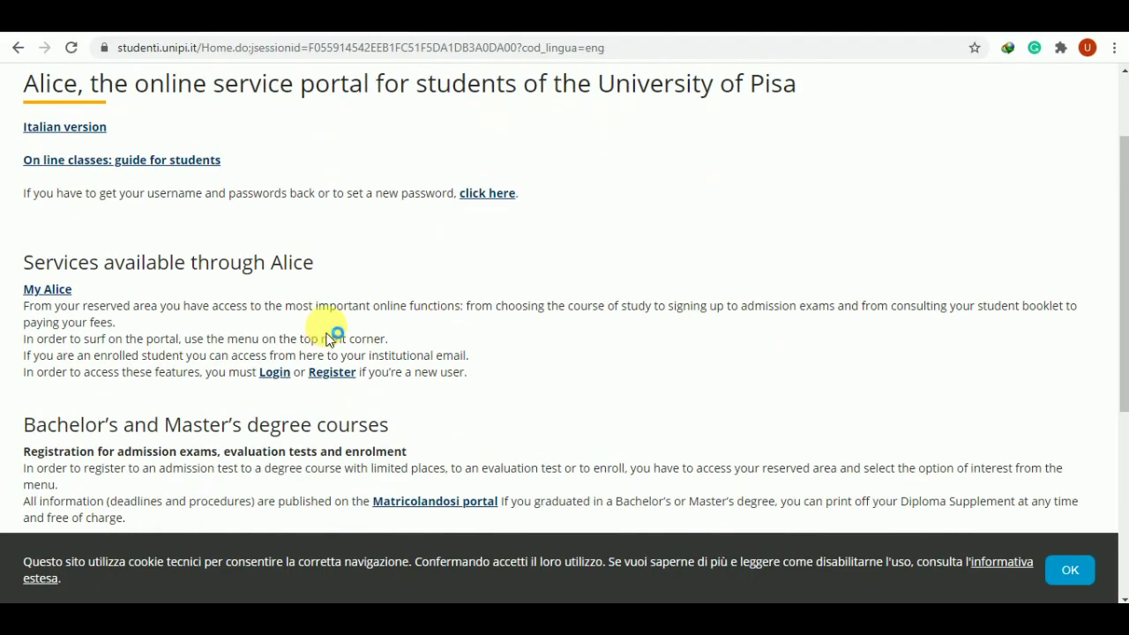
click(332, 371)
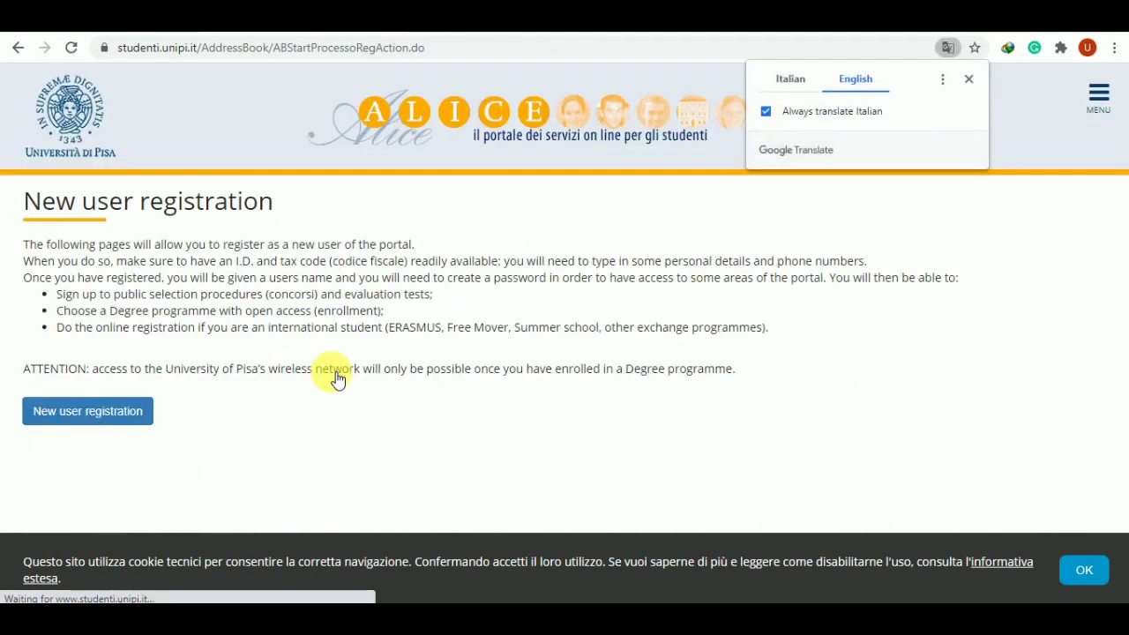
click(92, 418)
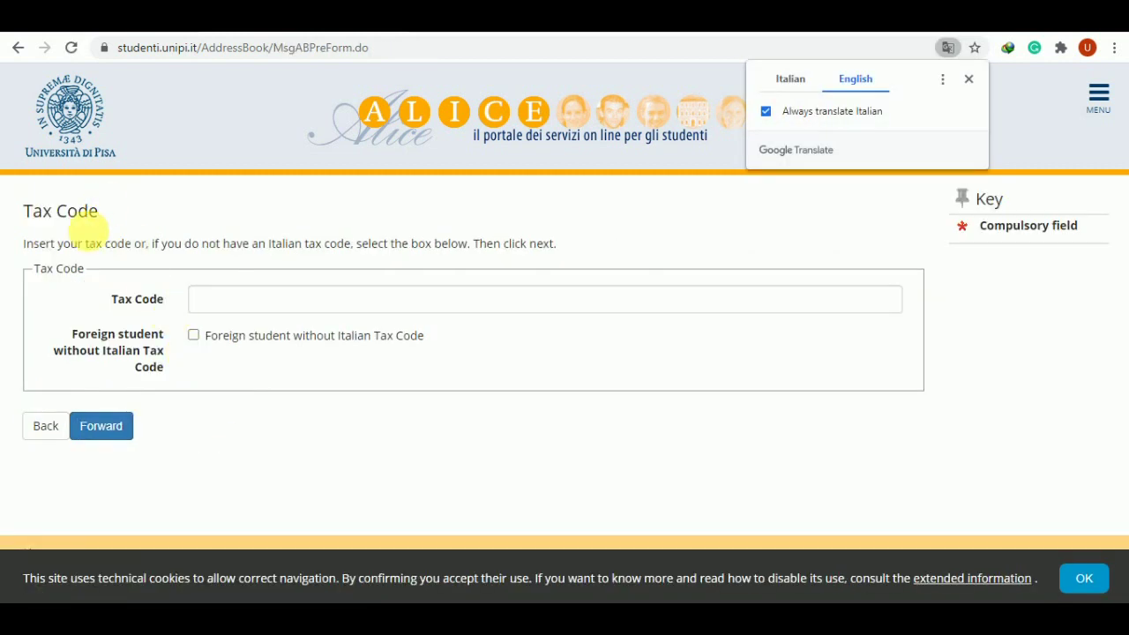
click(194, 337)
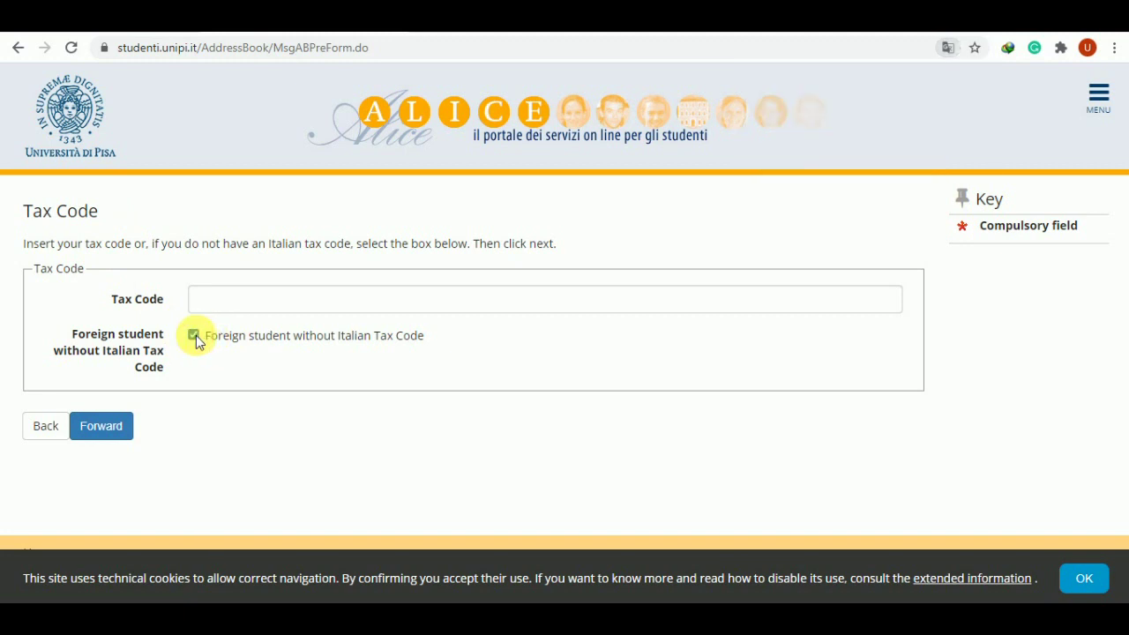
click(122, 423)
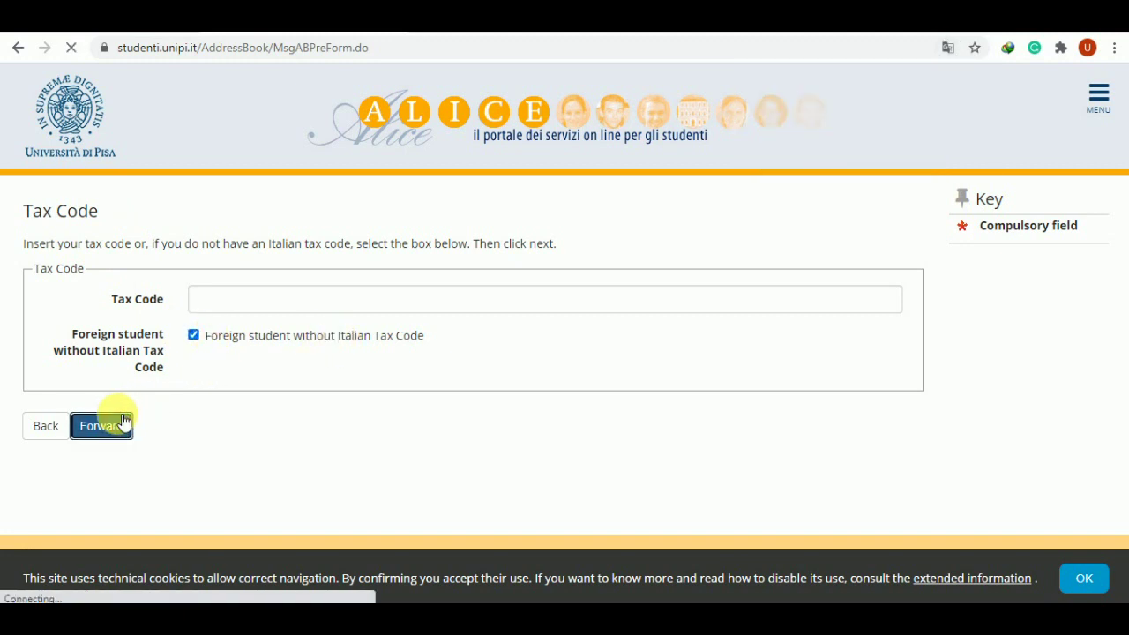
Switch to the Management_for_Business_1.pdf guide in Edge and read its Alice registration and Tax Code instructions on page 3.
mouse_move(688, 541)
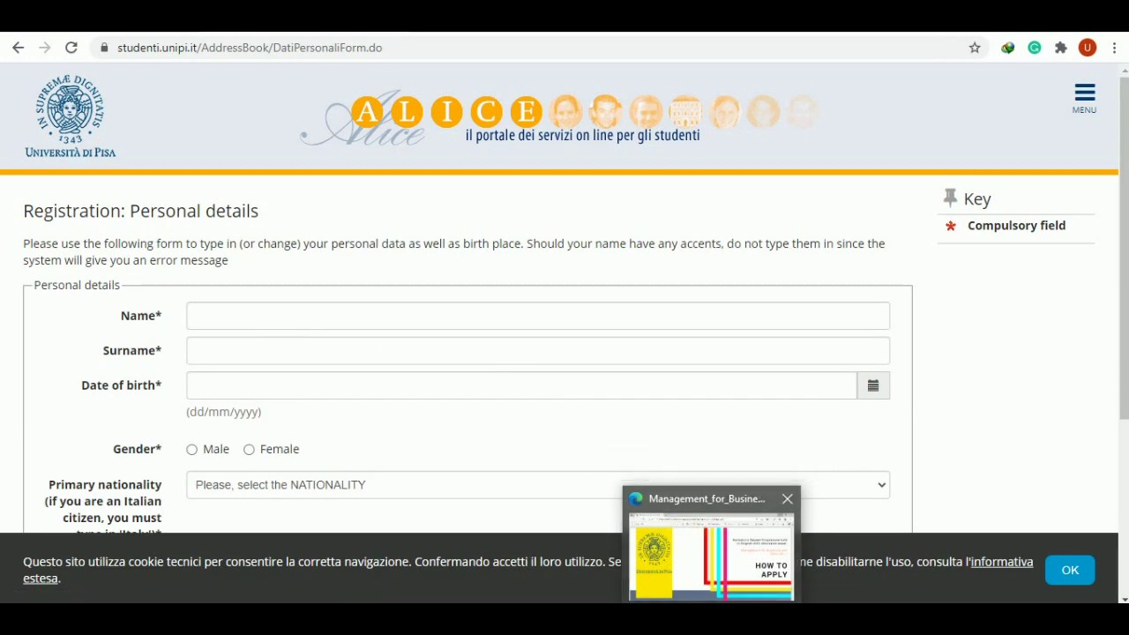
click(687, 540)
scroll(663, 542, down, 3)
scroll(664, 543, down, 10)
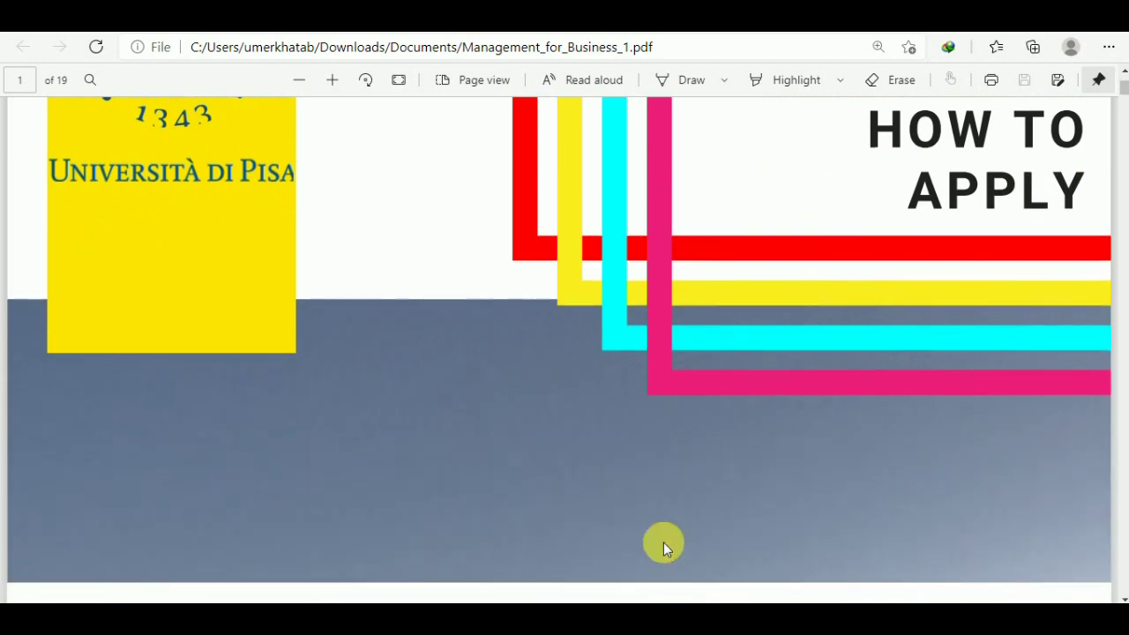
scroll(663, 542, down, 10)
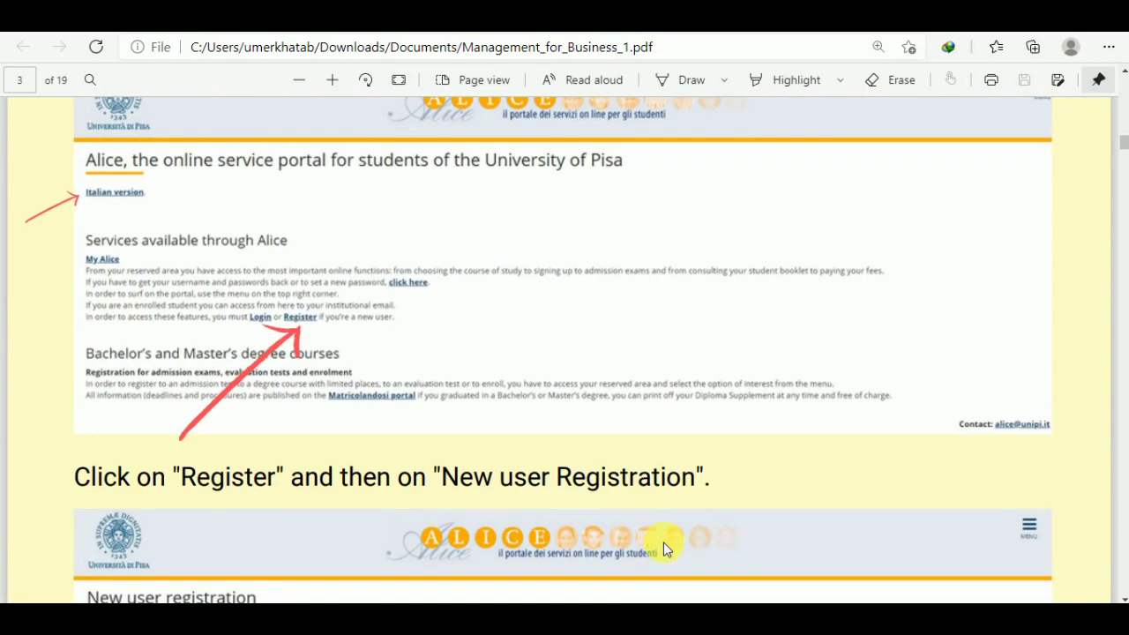
scroll(663, 543, down, 1)
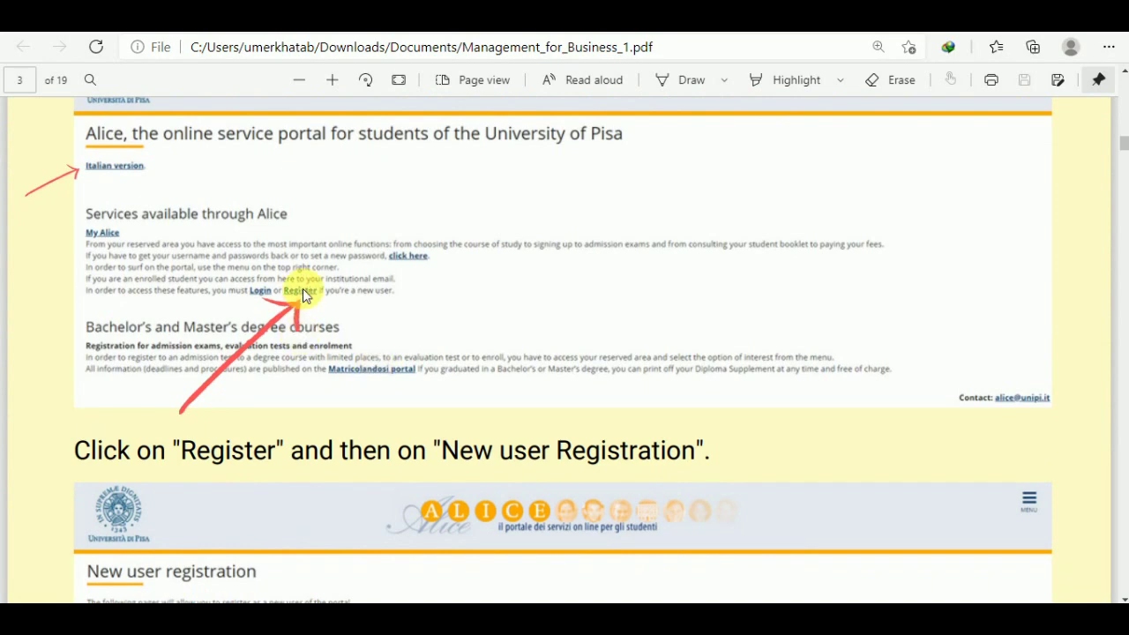
scroll(303, 291, down, 5)
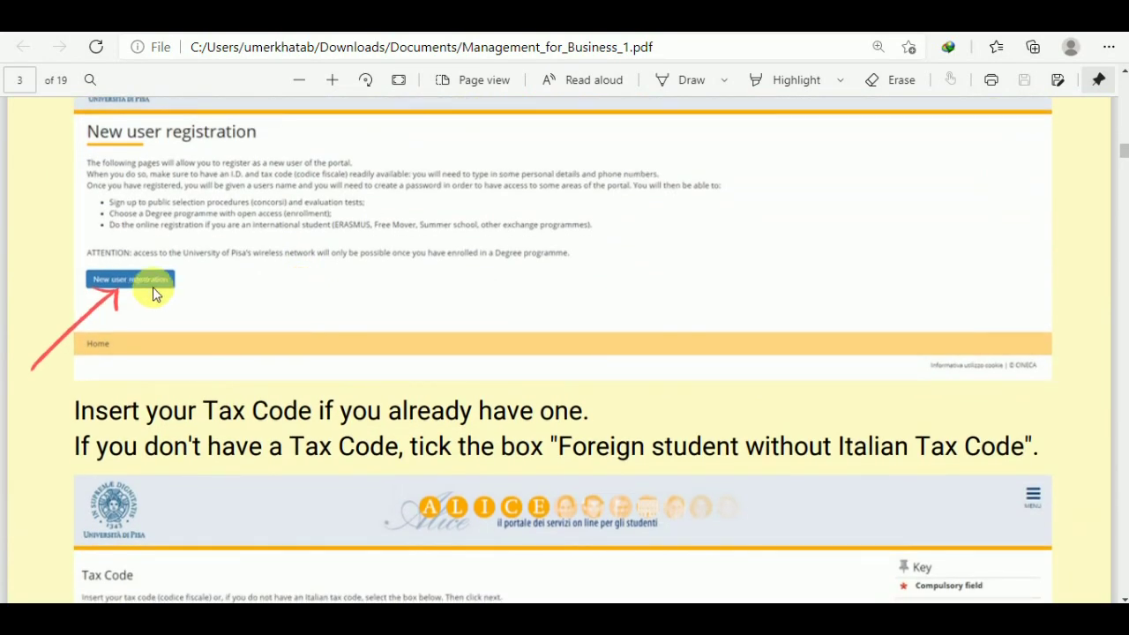
scroll(564, 353, down, 3)
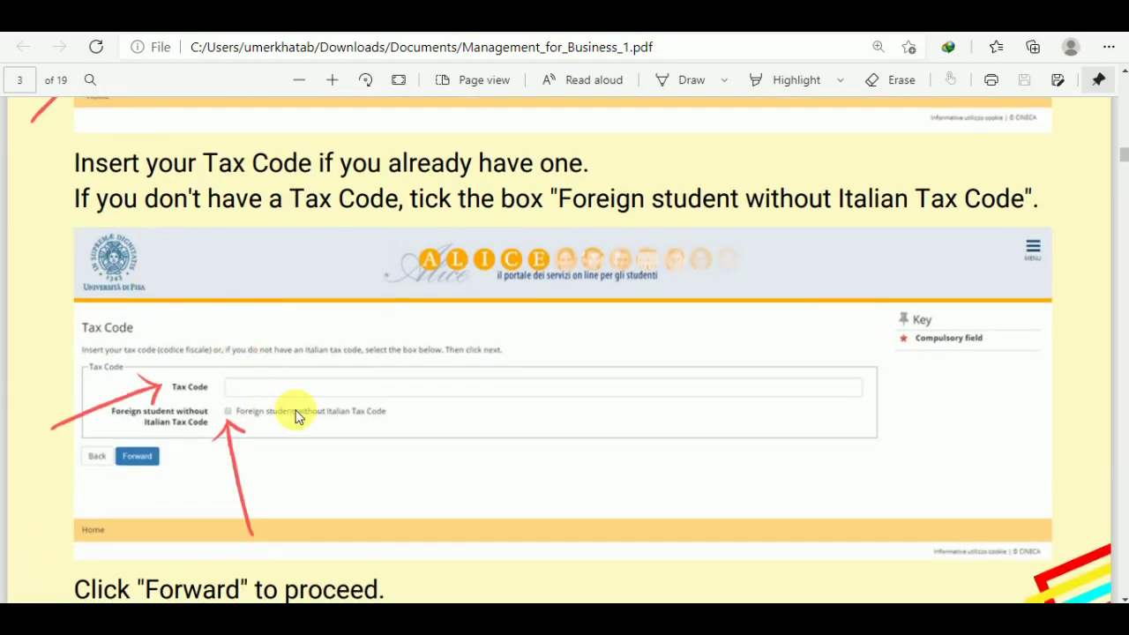
scroll(287, 430, down, 2)
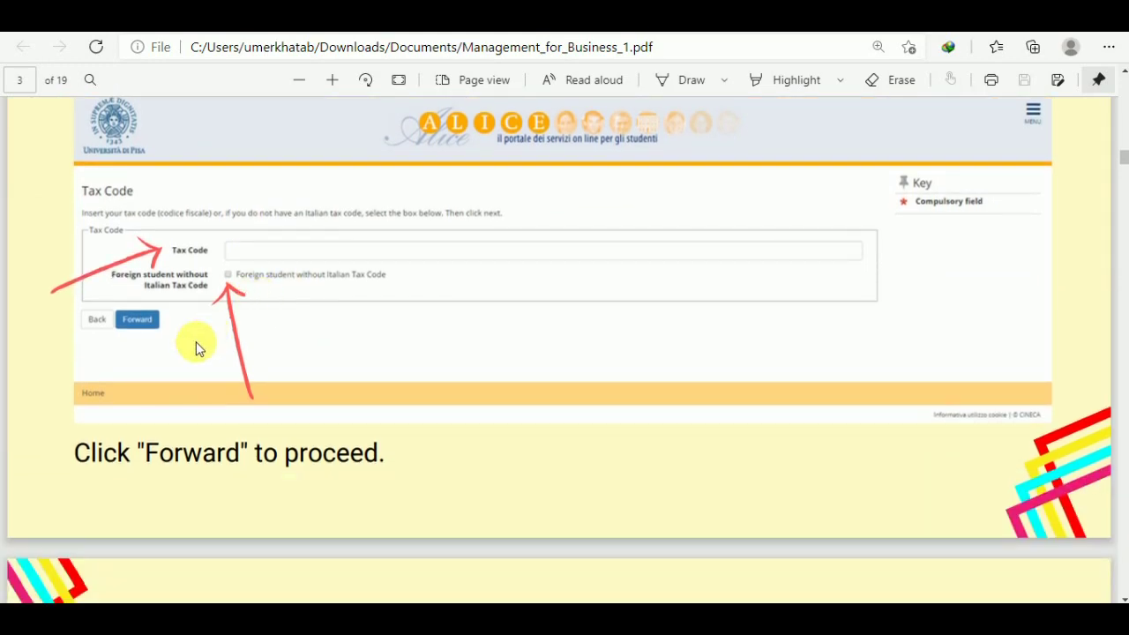
Examine the guide's instructions on pages 16 and 17 for reviewing, submitting and recalling an application.
scroll(197, 348, down, 5)
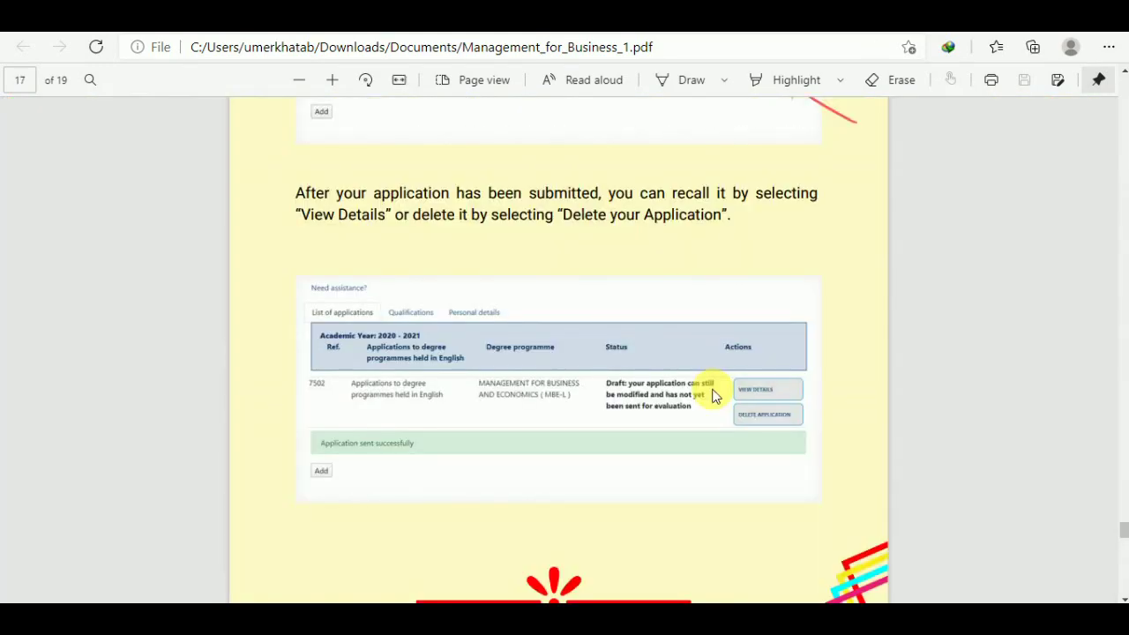
scroll(712, 396, down, 3)
scroll(712, 395, up, 7)
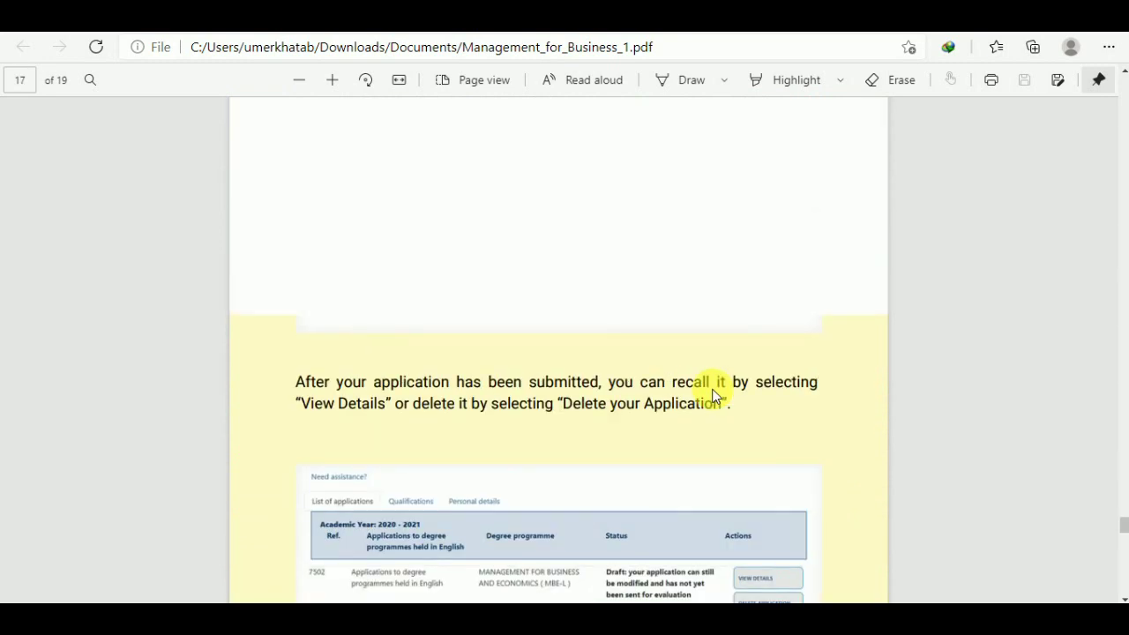
scroll(713, 396, up, 5)
scroll(715, 396, down, 5)
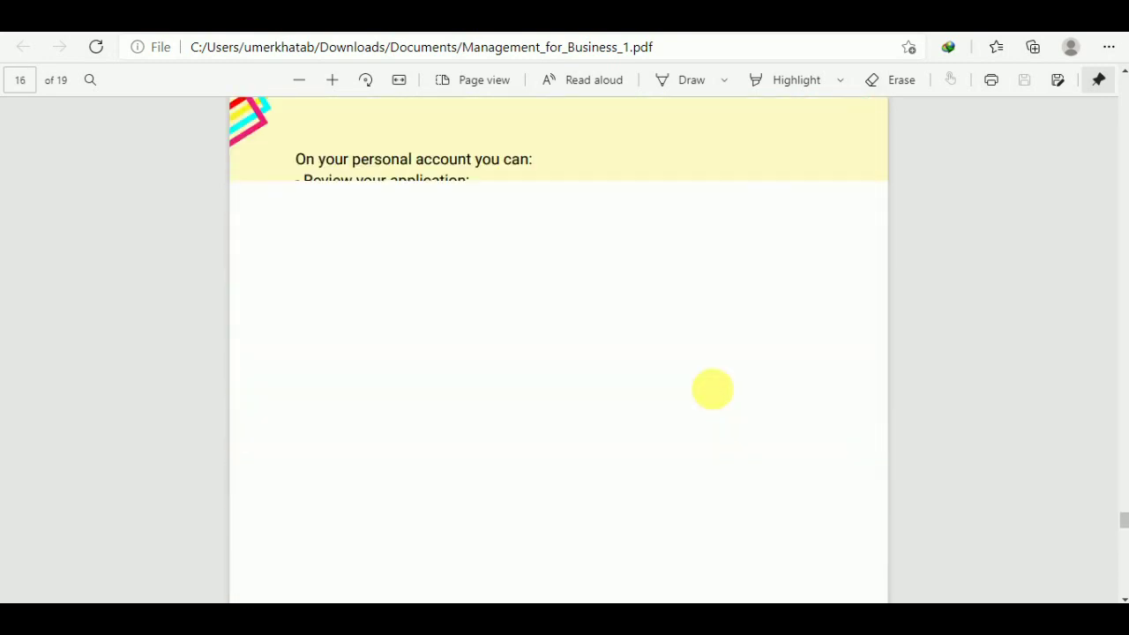
Return to the Management for Business and Economics page in Chrome and reread its application procedure.
key(alt+Tab)
scroll(559, 371, up, 15)
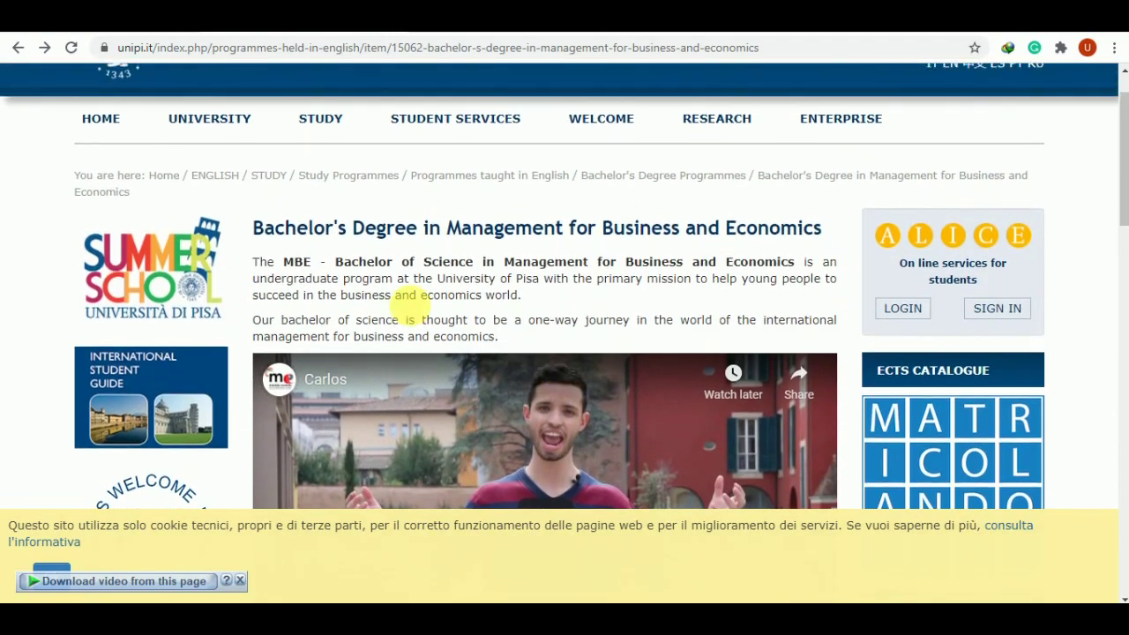
scroll(627, 246, down, 5)
scroll(628, 253, down, 15)
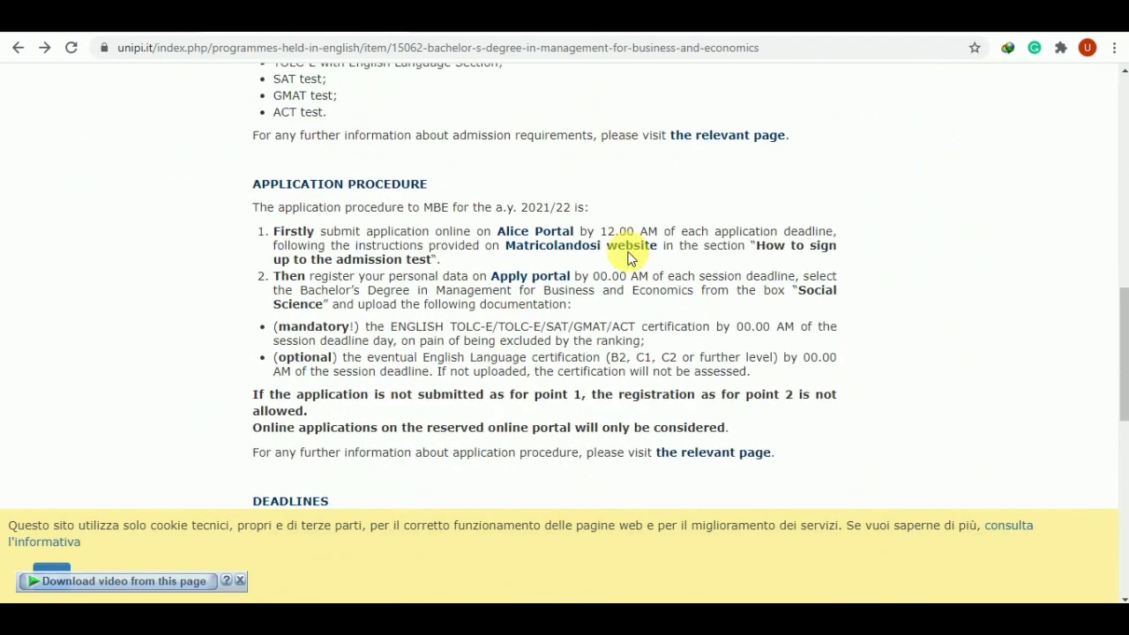
scroll(629, 256, down, 3)
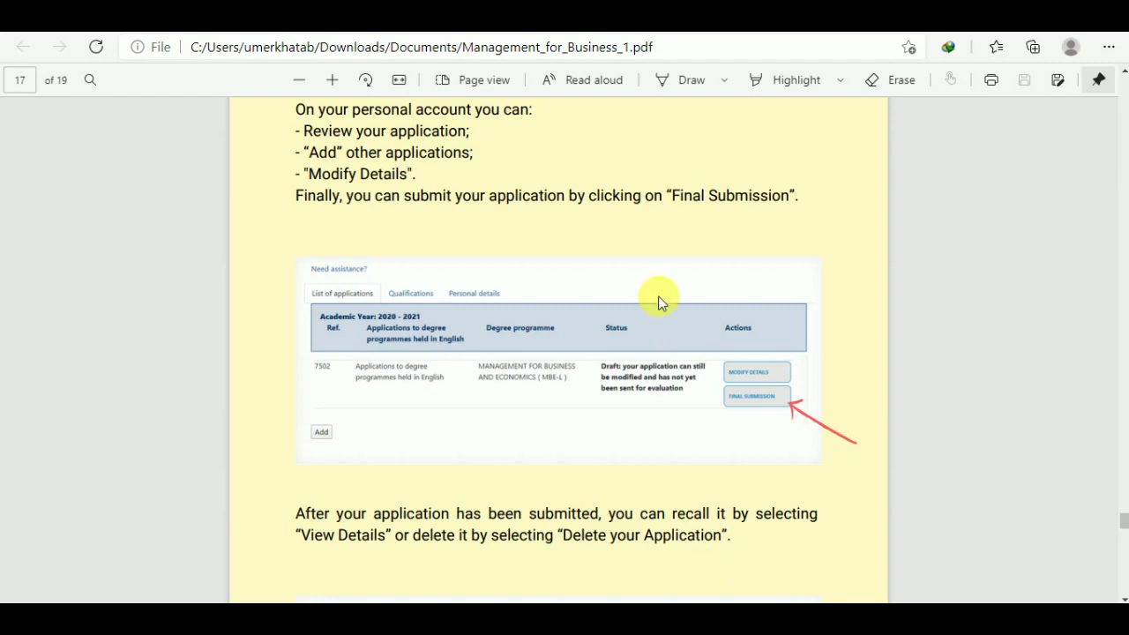
Go back through the PDF guide from page 17 to page 11, reviewing document upload, deadlines, portal login and personal details.
scroll(660, 302, up, 7)
scroll(660, 303, up, 10)
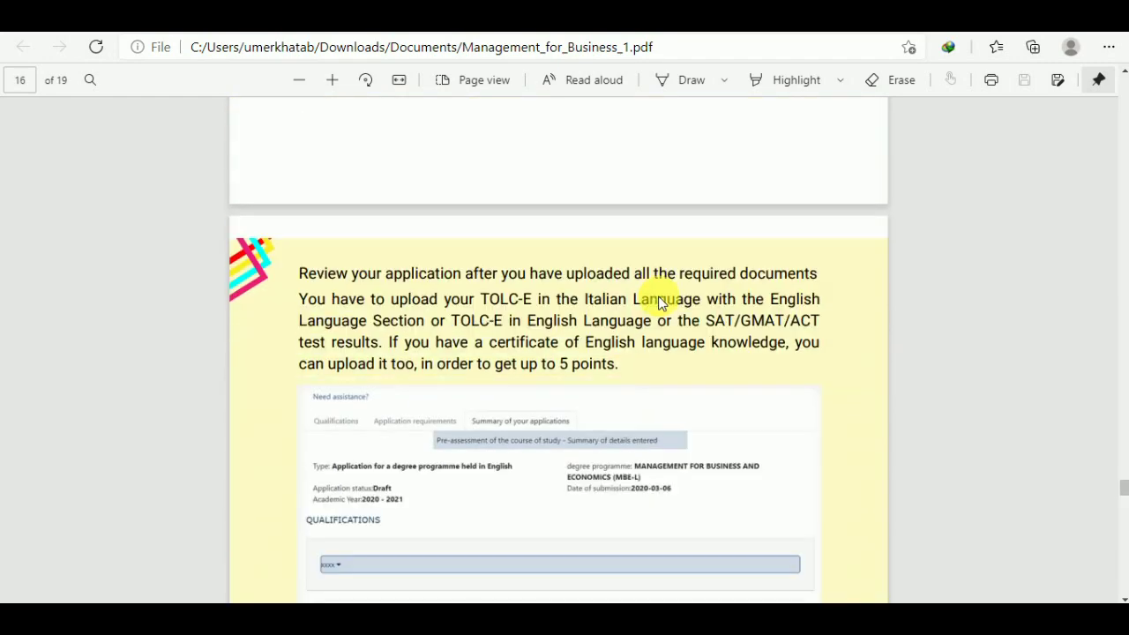
scroll(660, 303, up, 8)
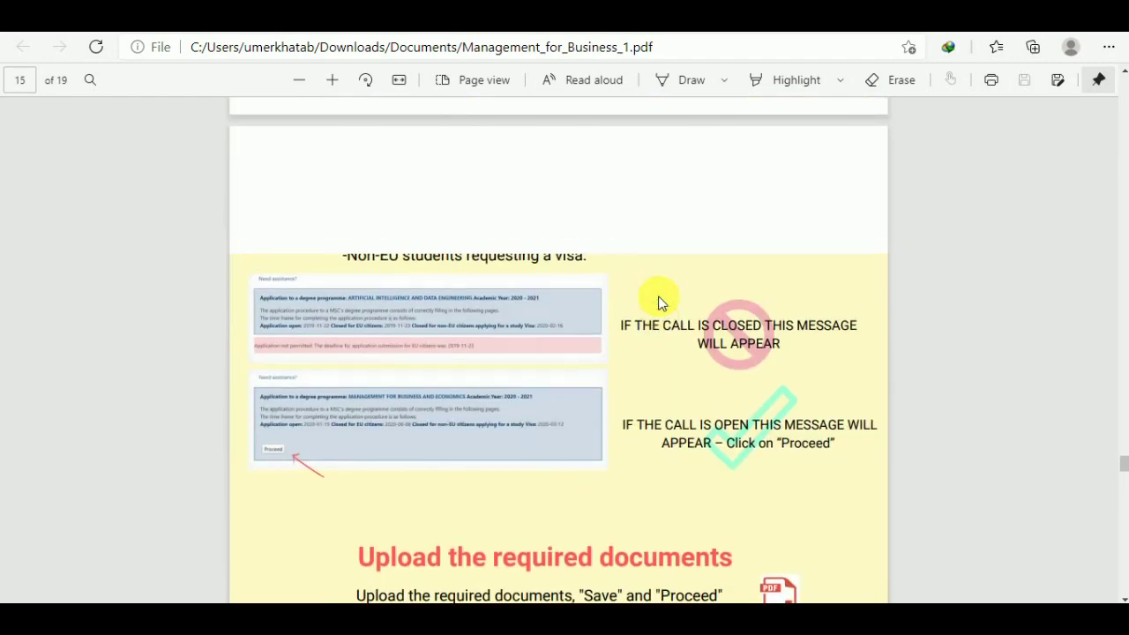
scroll(660, 302, up, 1)
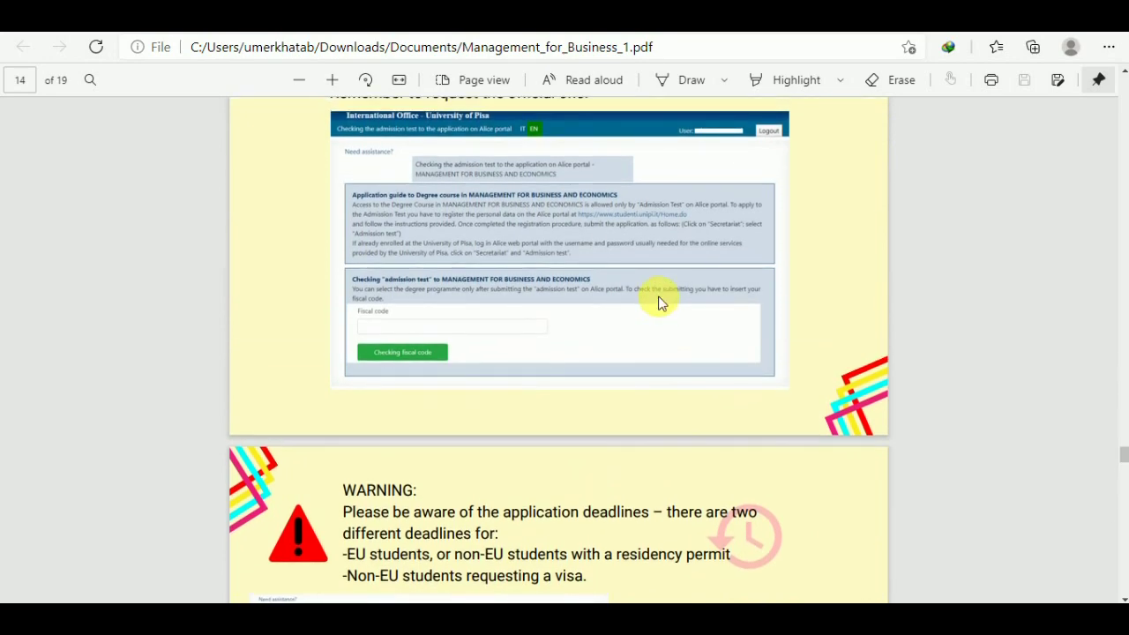
scroll(660, 302, up, 10)
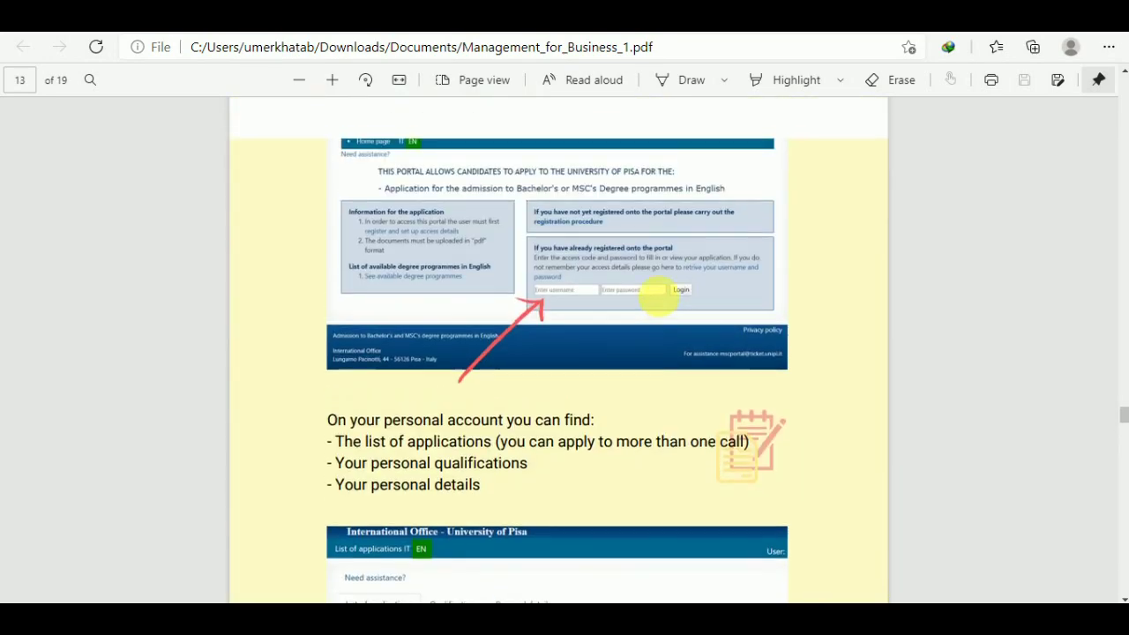
scroll(660, 302, up, 8)
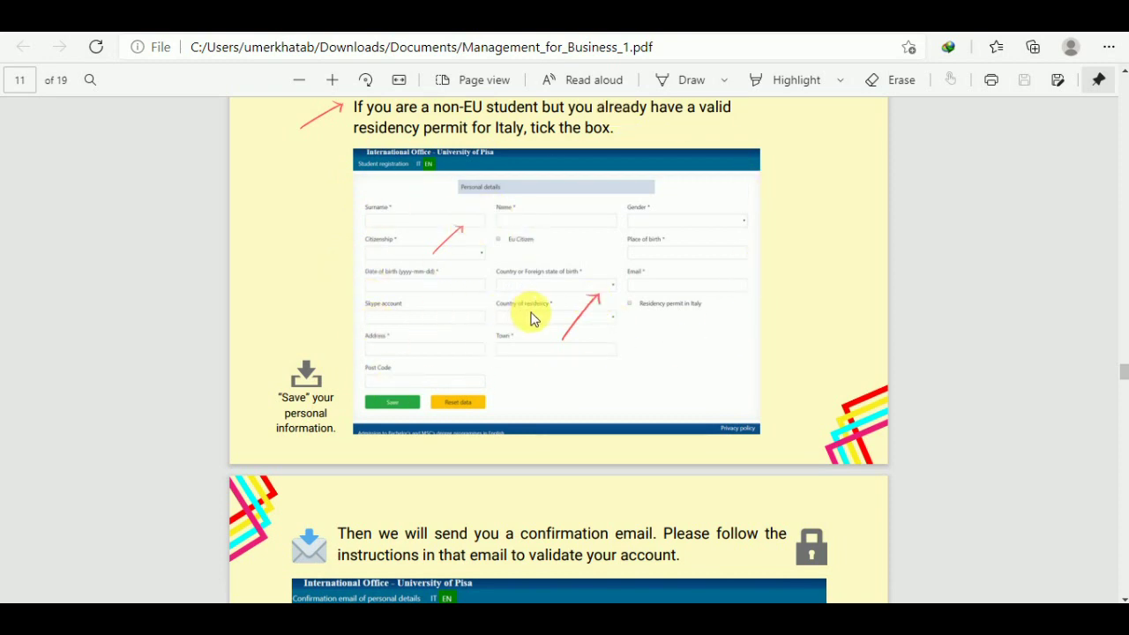
Open the university's Master's Degree Programmes list and look through the English-taught Master of Science programmes.
scroll(570, 320, down, 5)
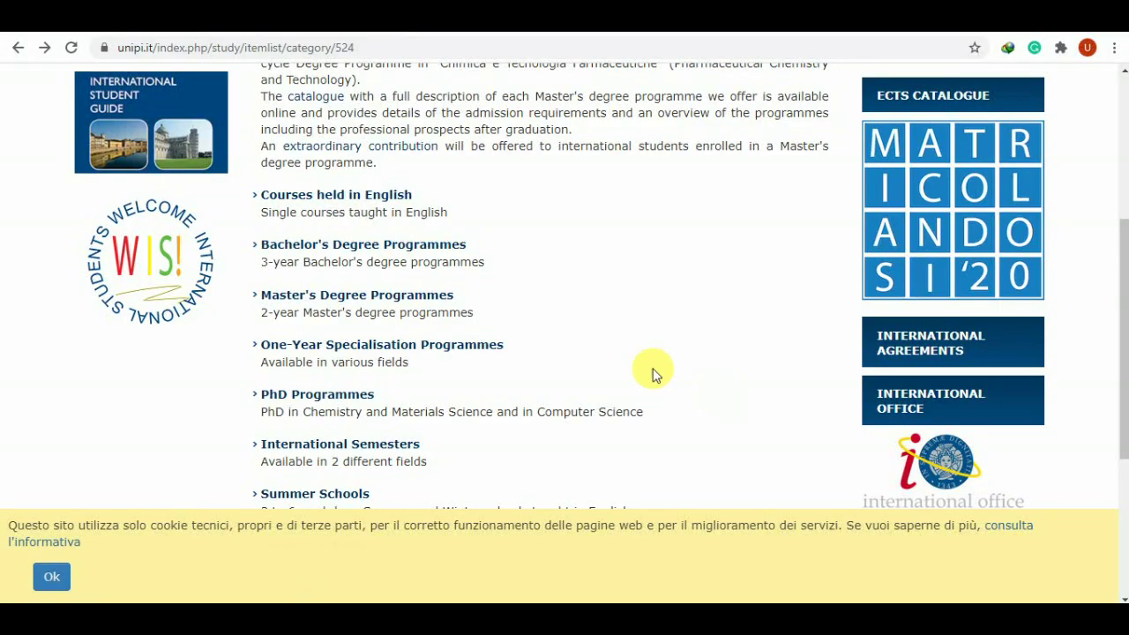
click(414, 298)
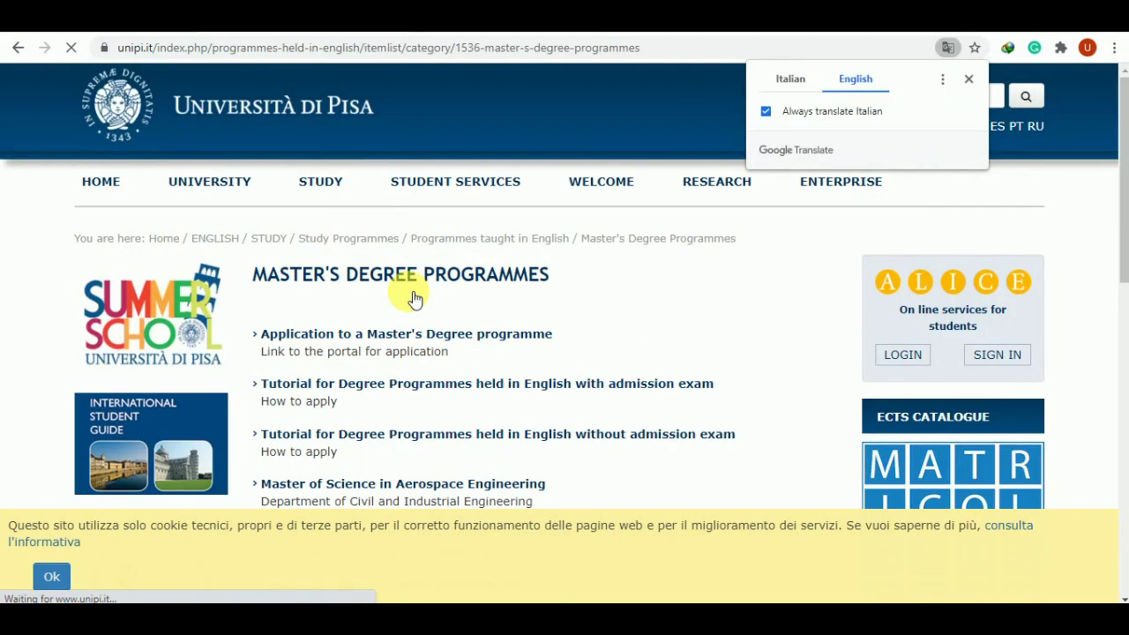
scroll(713, 356, down, 5)
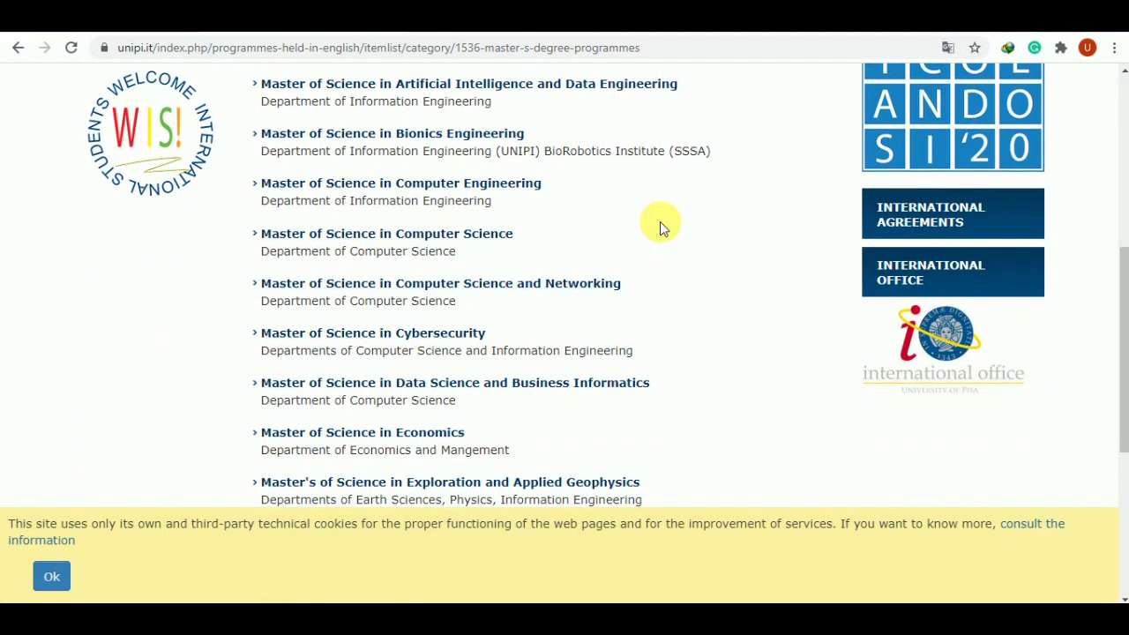
scroll(617, 224, down, 1)
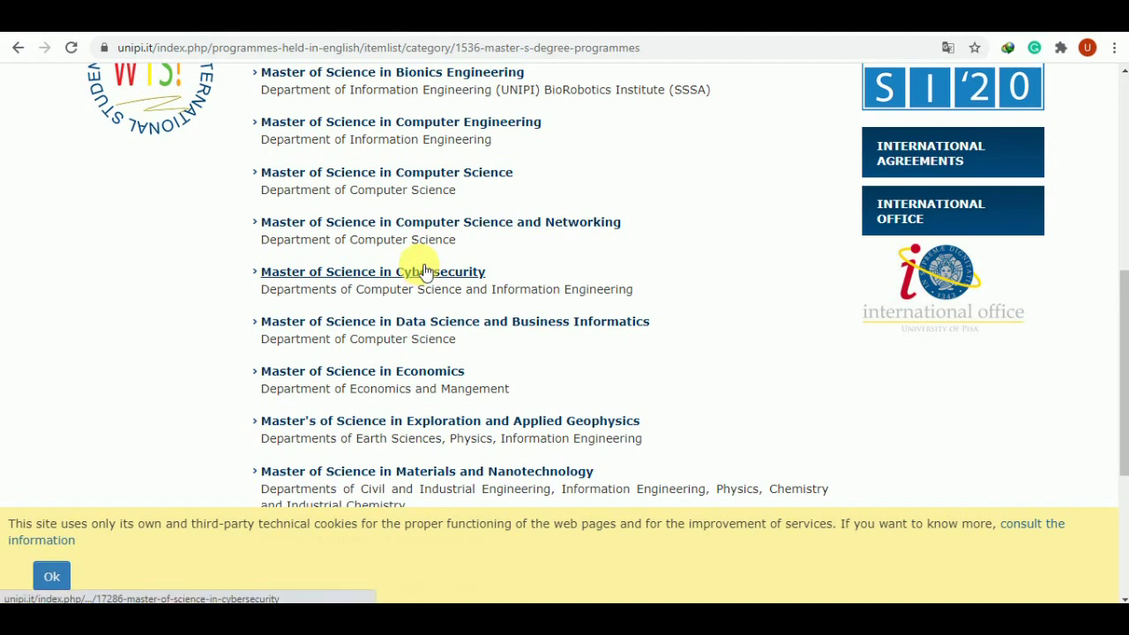
Open the Master of Science in Computer Engineering page and review its description, application link and attachments.
click(450, 123)
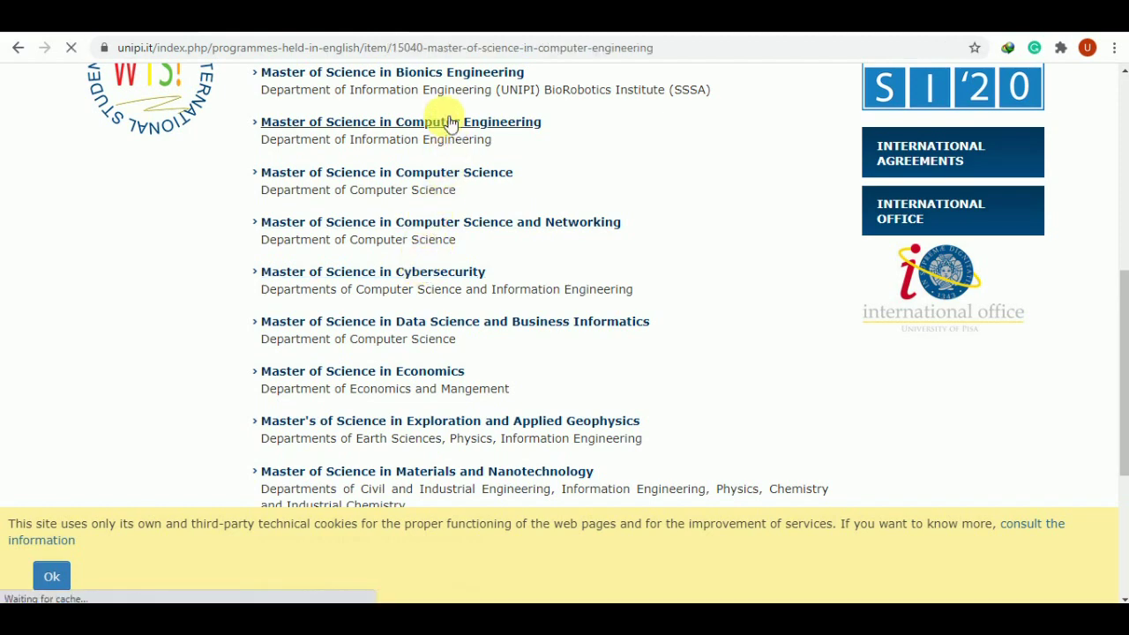
scroll(490, 331, down, 2)
scroll(490, 331, down, 4)
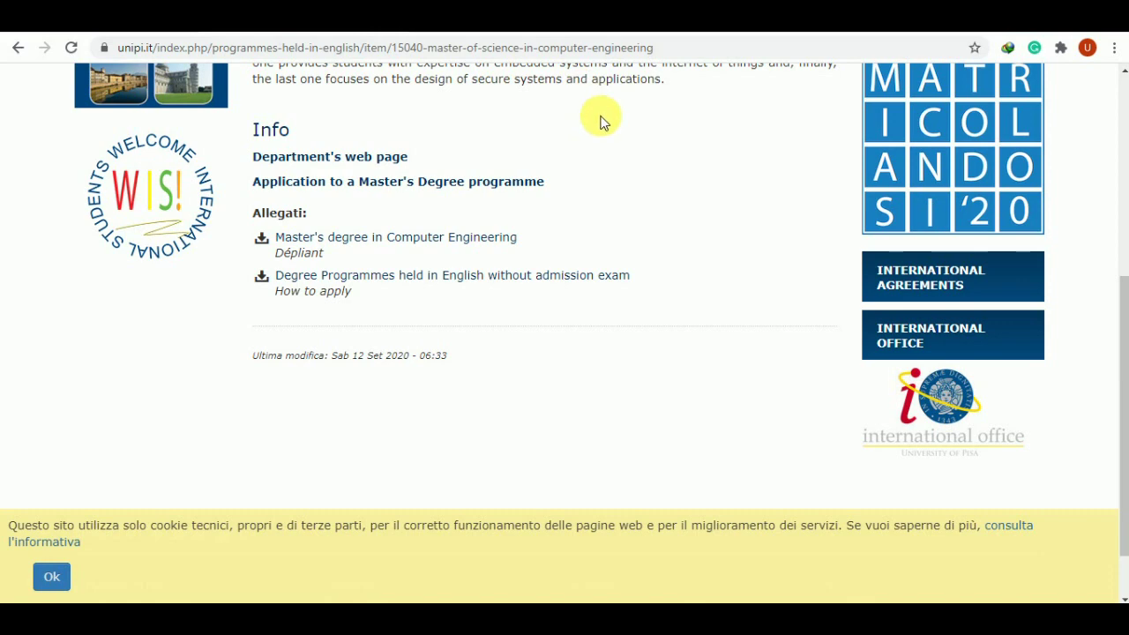
scroll(593, 130, up, 4)
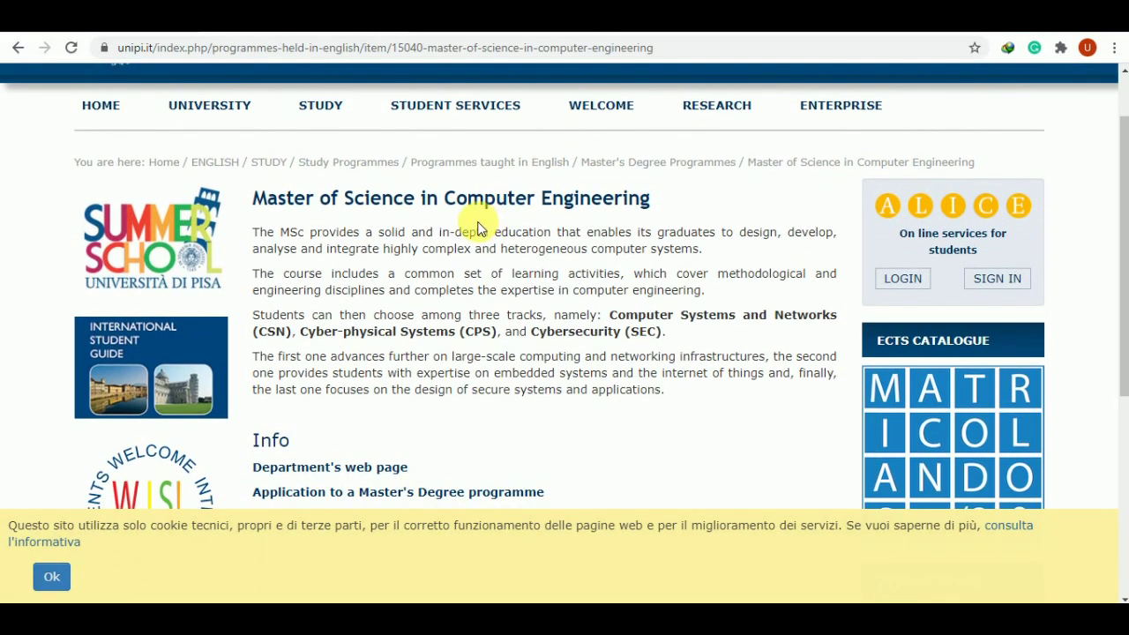
scroll(477, 227, down, 1)
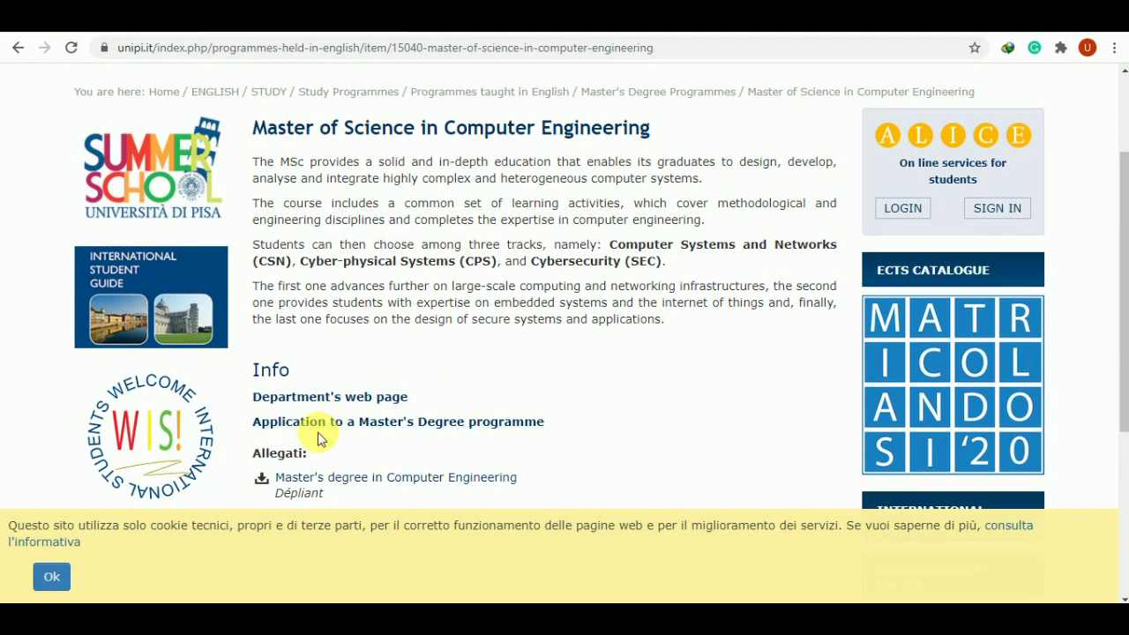
Open the Master's Degree application portal from the Computer Engineering page, review its instructions and start the registration procedure.
click(352, 426)
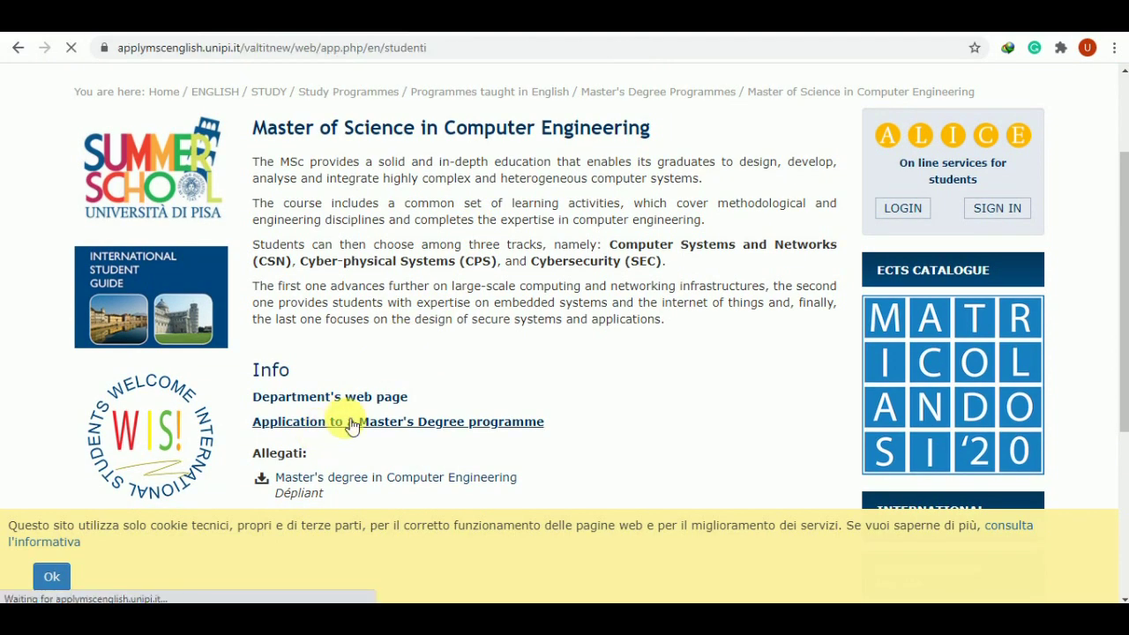
scroll(626, 451, down, 1)
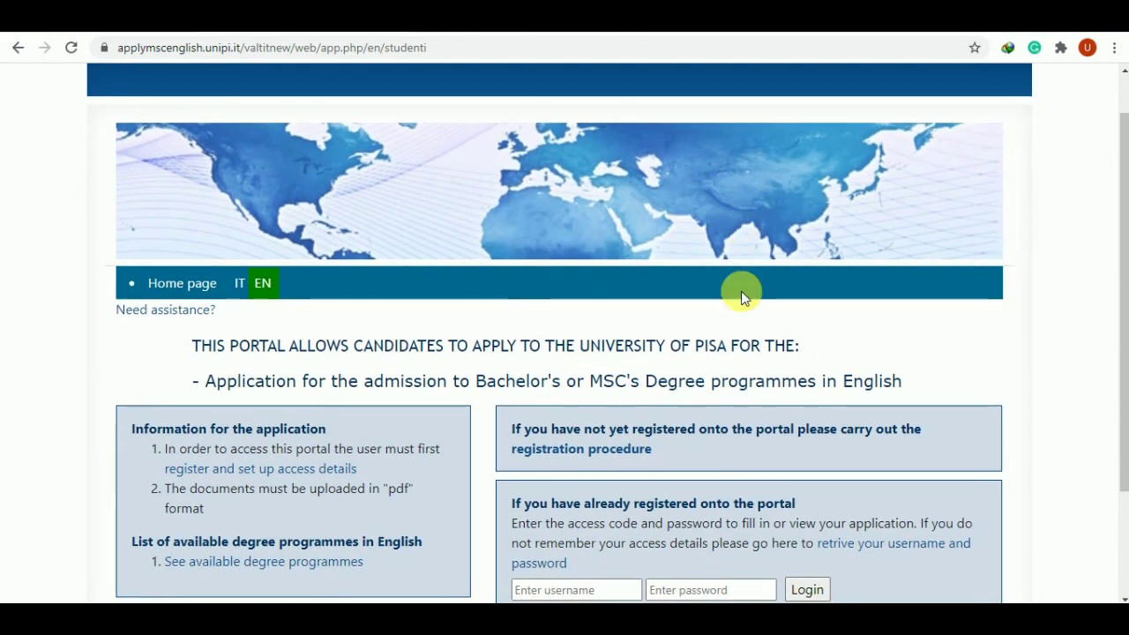
scroll(744, 269, down, 2)
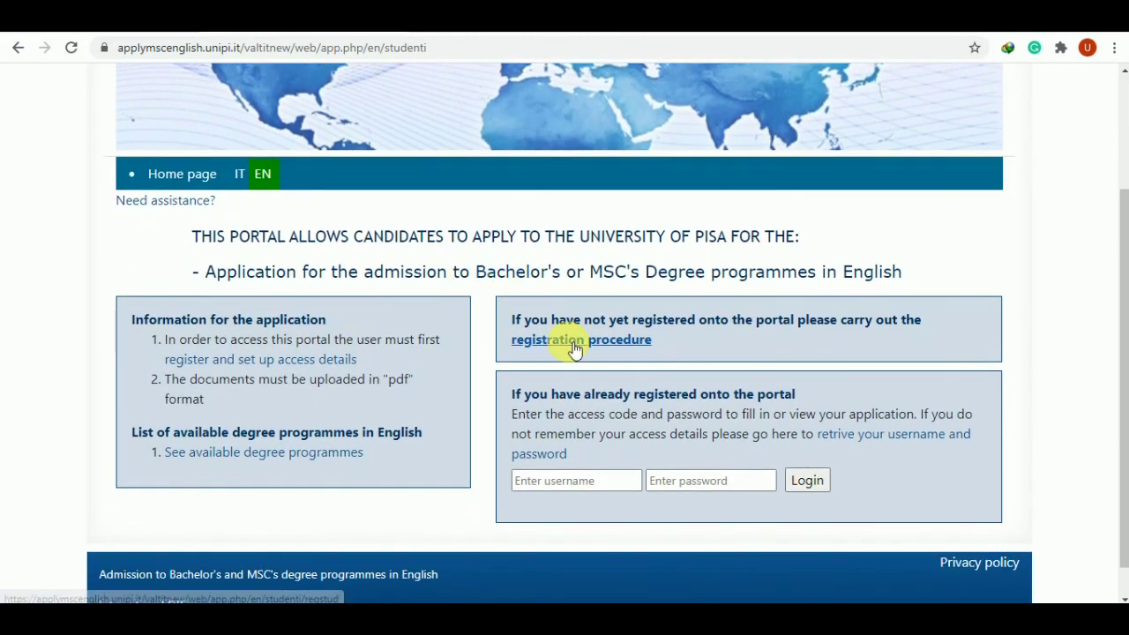
scroll(574, 350, down, 1)
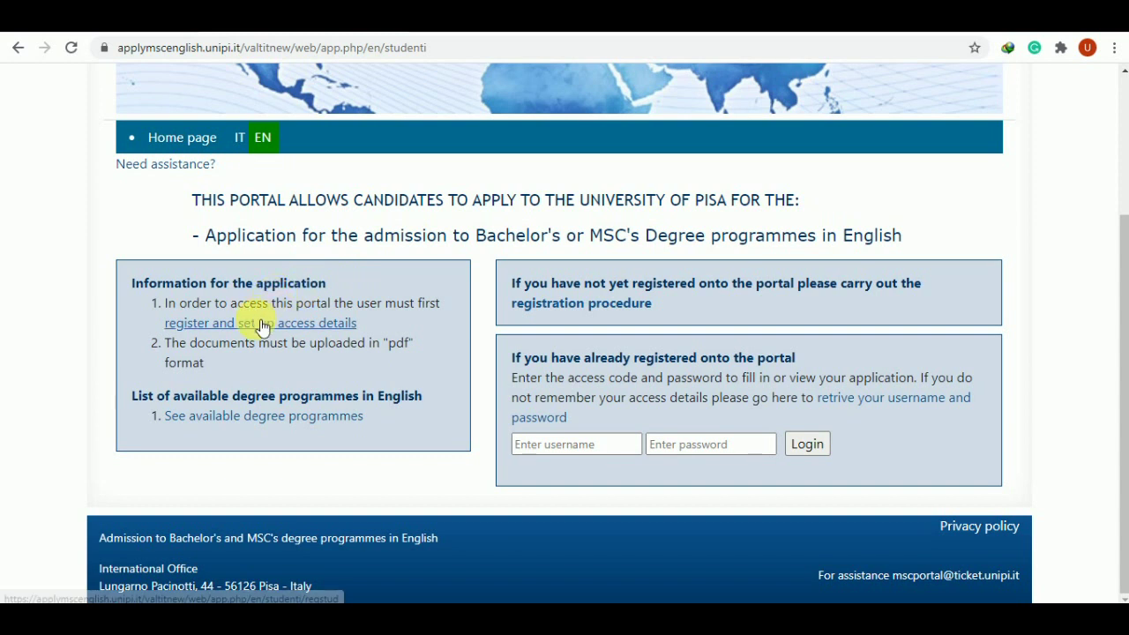
click(596, 314)
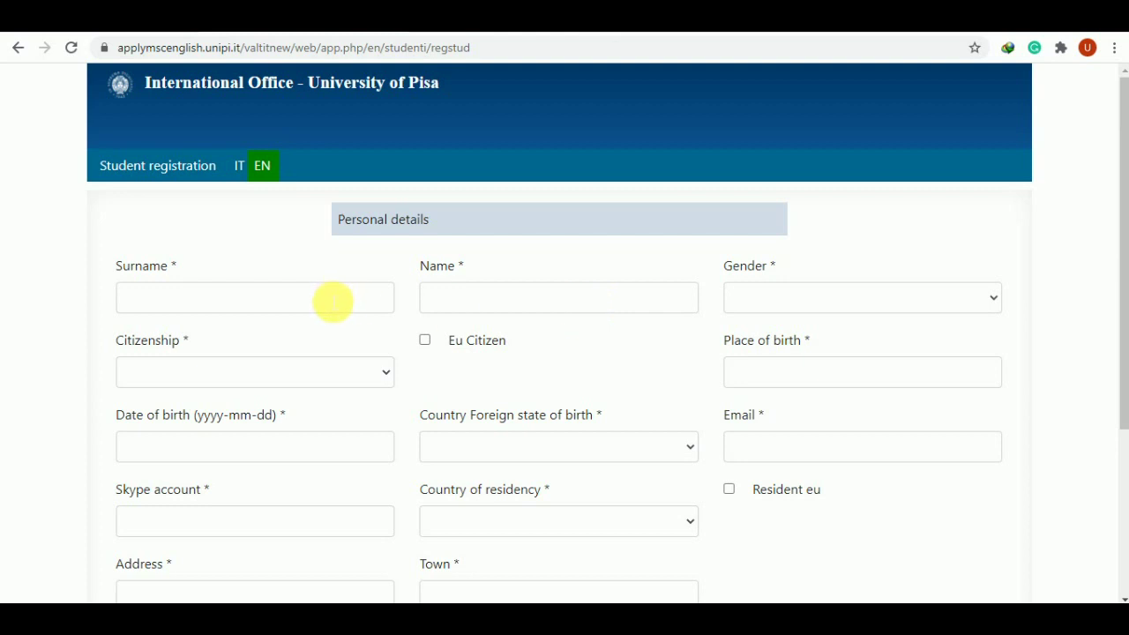
Fill in the student registration form's personal, contact and address details, with Pakistan as citizenship and country of residency, and save it.
click(332, 303)
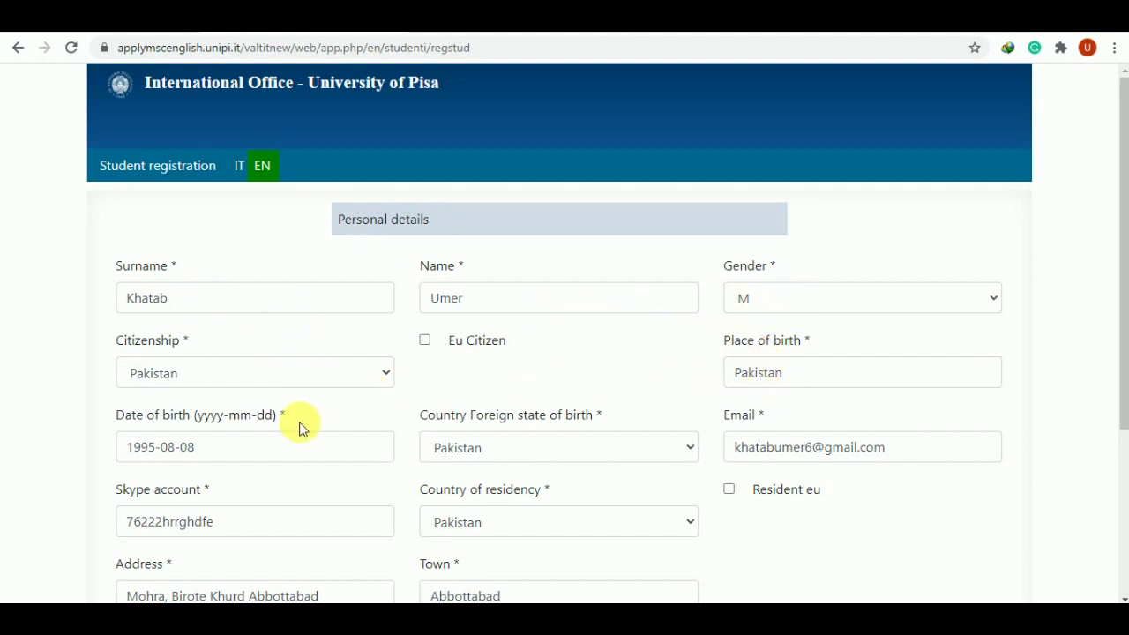
scroll(565, 444, down, 1)
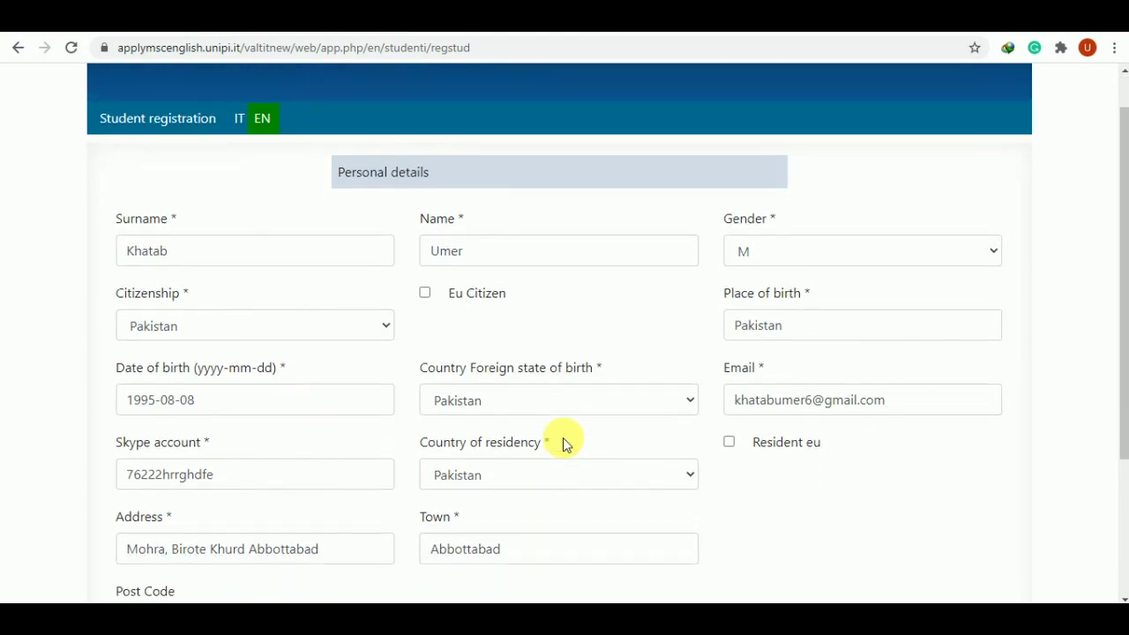
scroll(597, 327, down, 2)
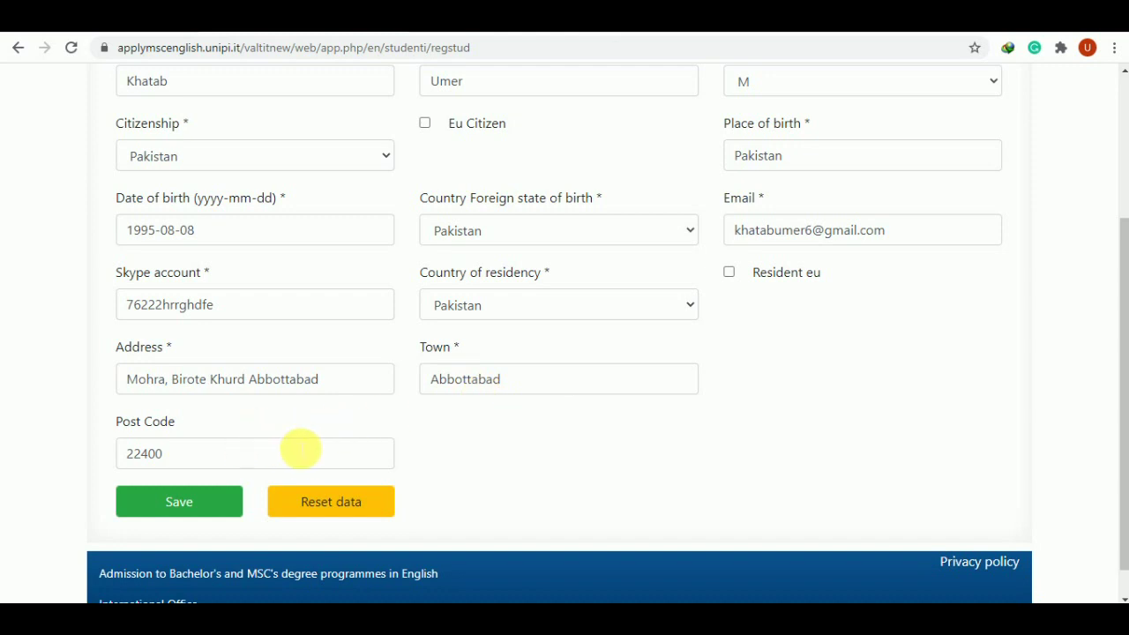
click(188, 501)
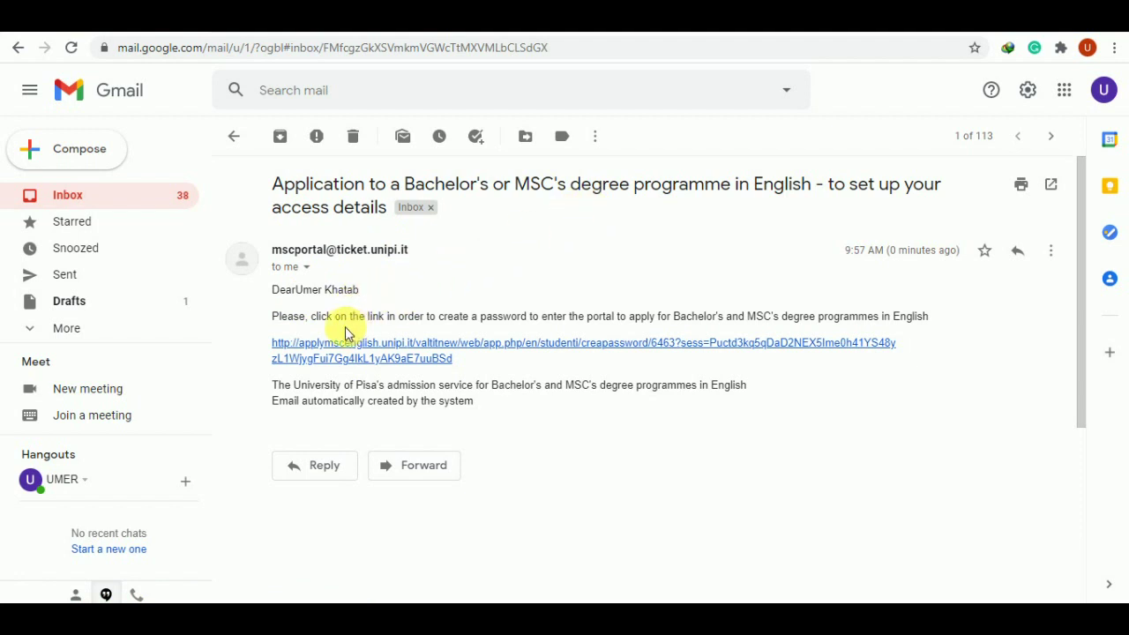
Follow the password-creation link in the portal's email, enter the account password twice and save the access details.
click(394, 354)
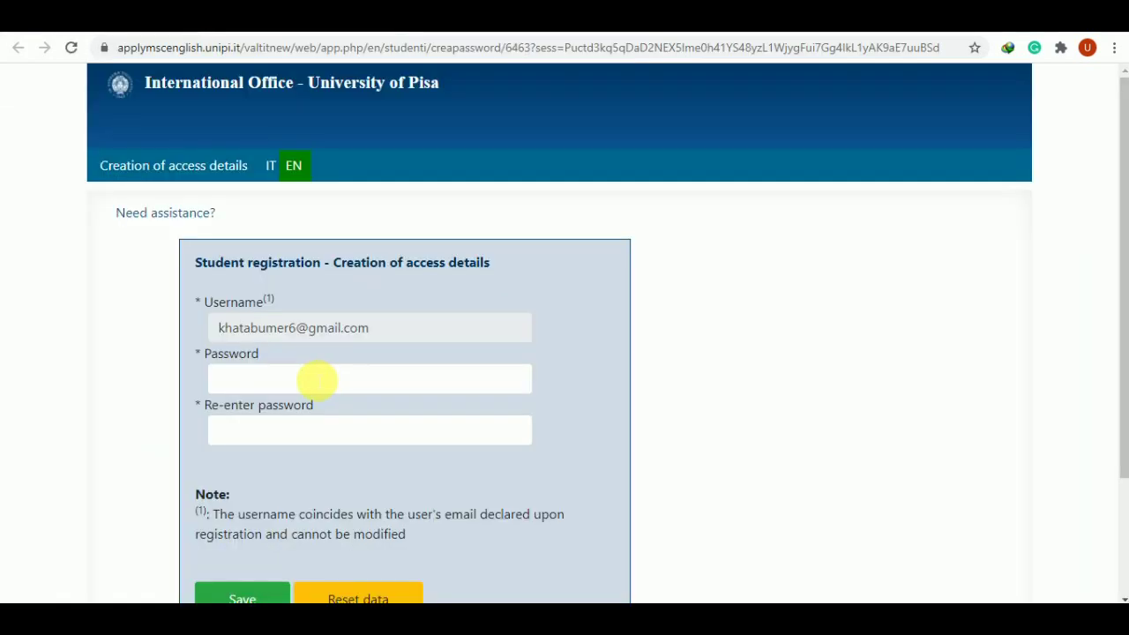
click(317, 379)
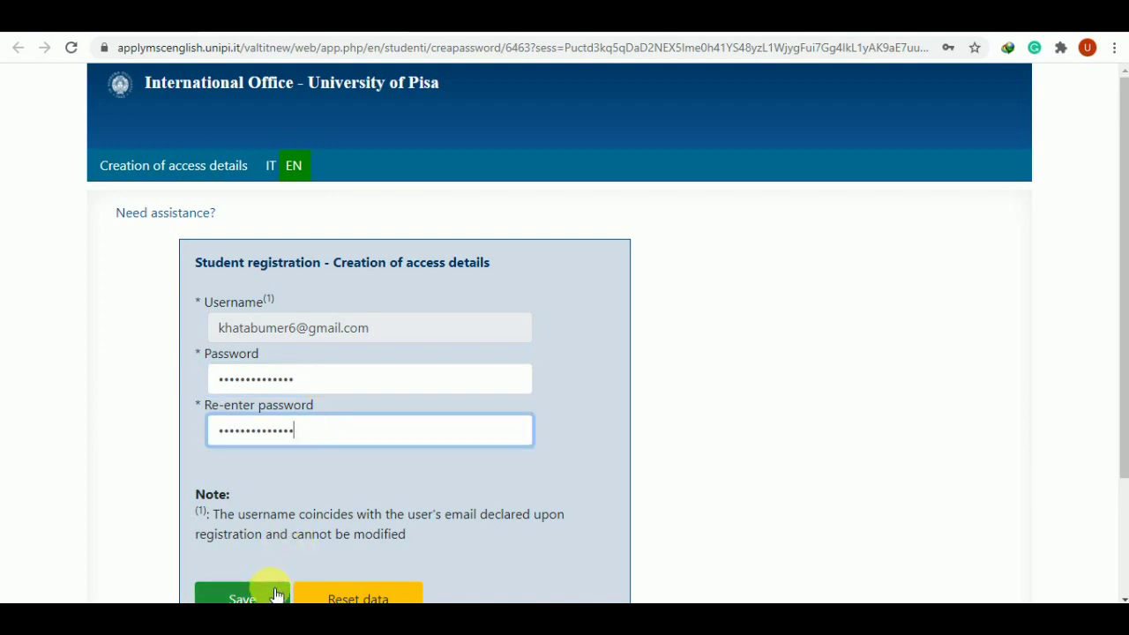
click(276, 595)
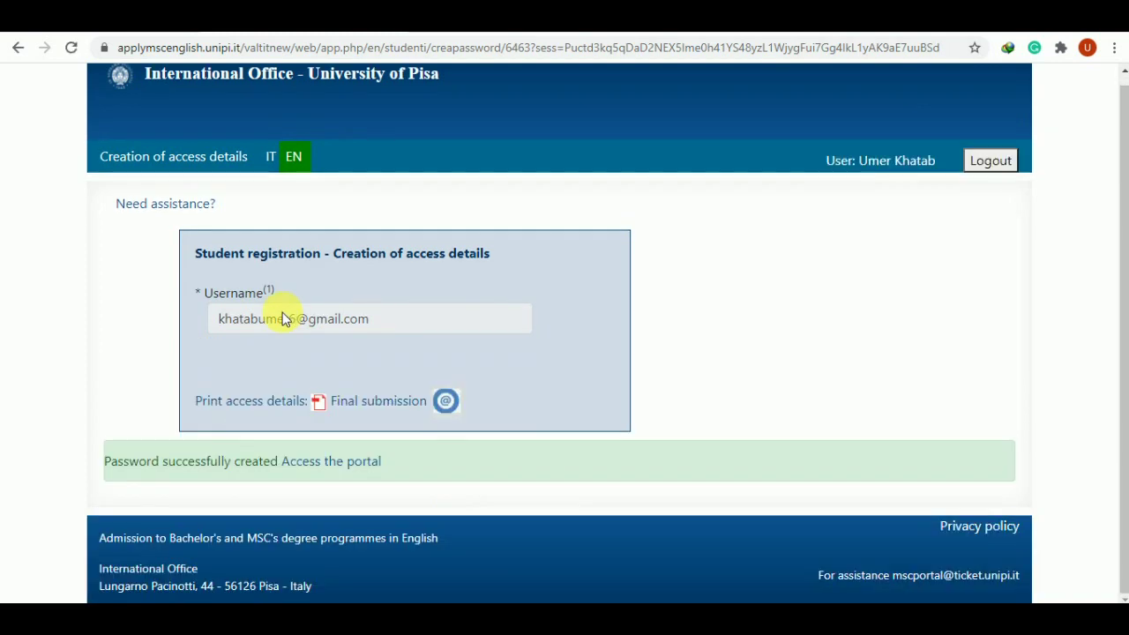
Access the portal and review all the registered personal details through to the list of uploaded attachments.
click(333, 470)
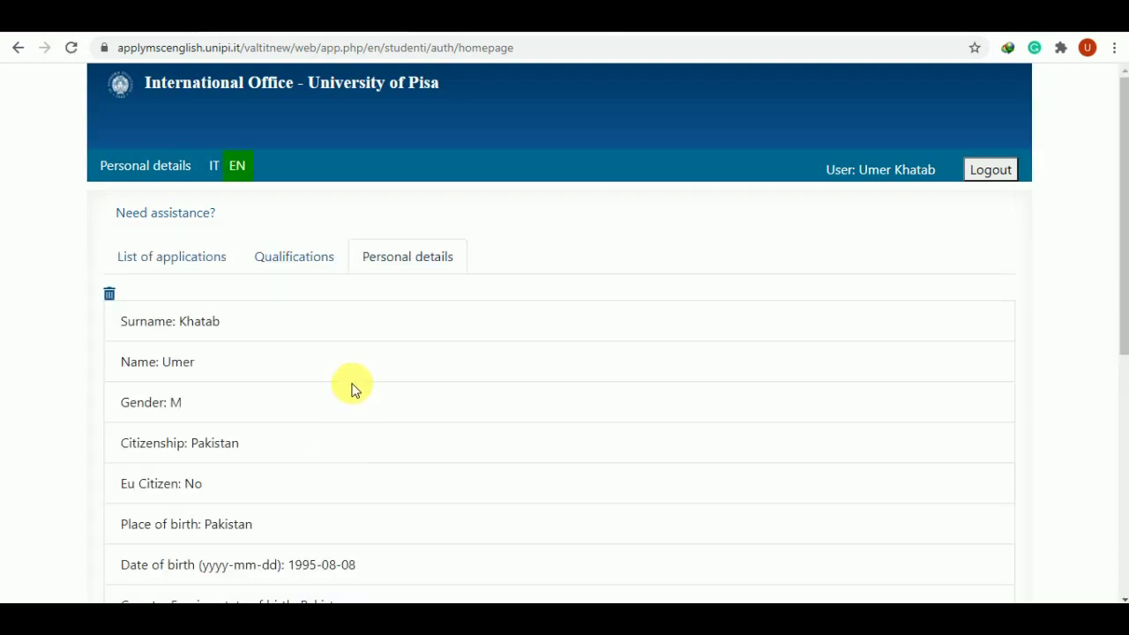
scroll(353, 388, down, 2)
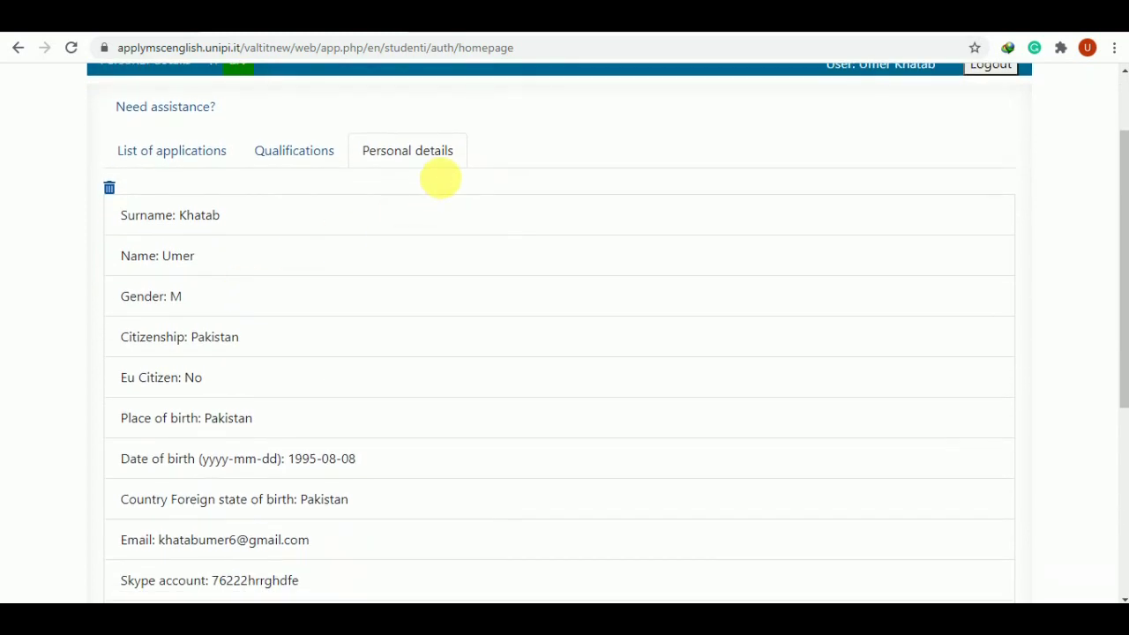
scroll(242, 336, down, 3)
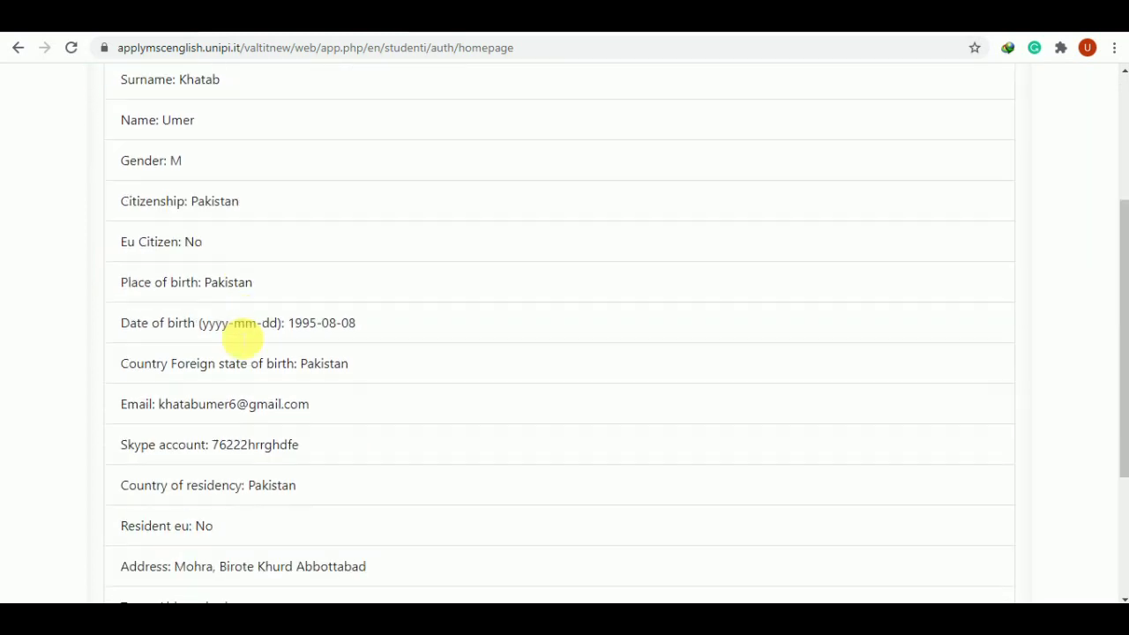
scroll(242, 336, down, 3)
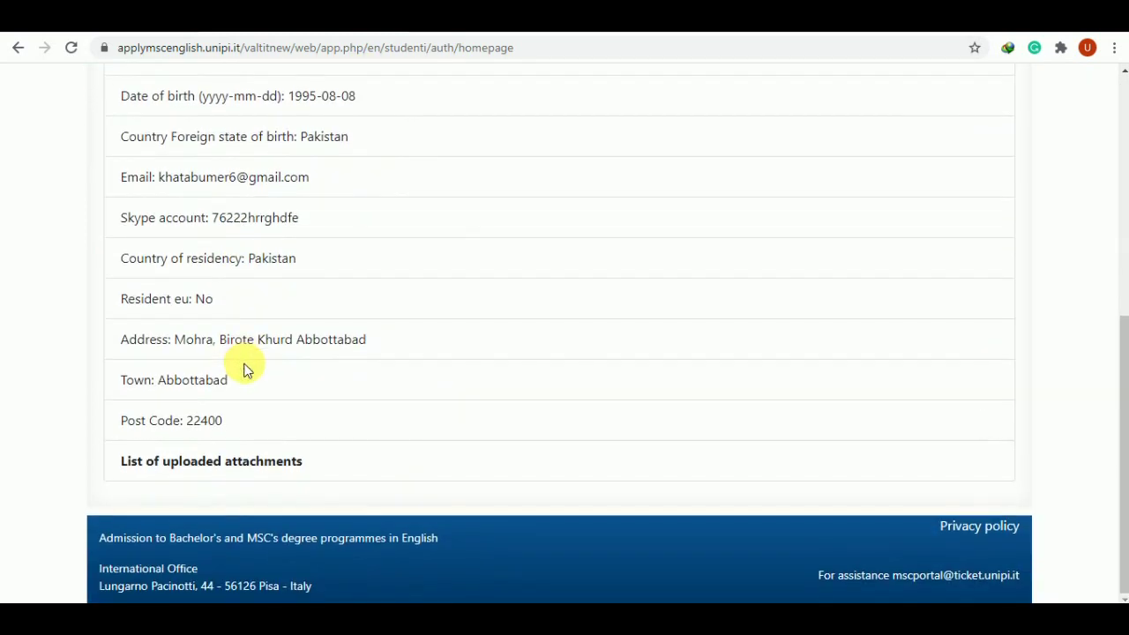
scroll(226, 467, up, 5)
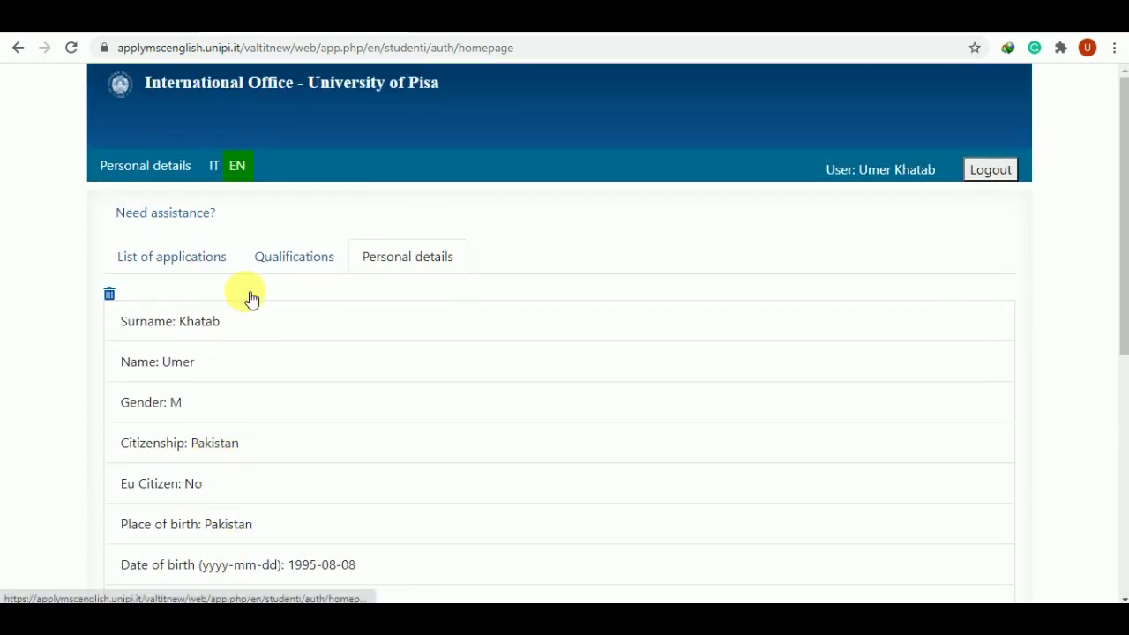
Add and save a four-year Bachelor of Science in Electrical Engineering qualification, CGPA 3.56 out of 4, attaching Higher Education.pdf and degree diploma.pdf.
click(291, 260)
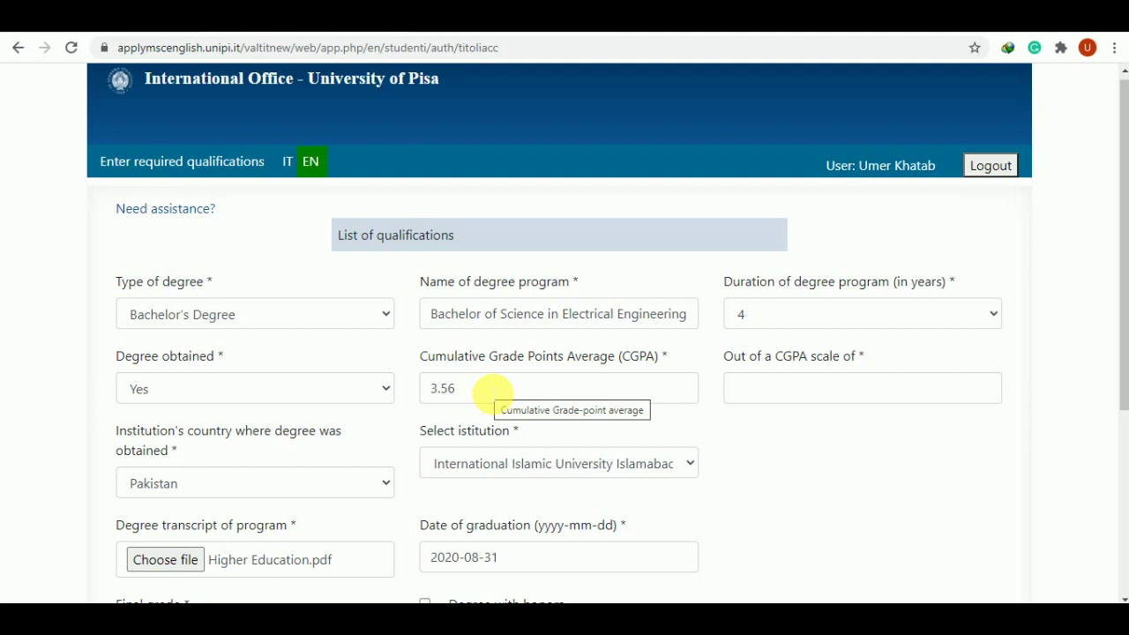
click(815, 389)
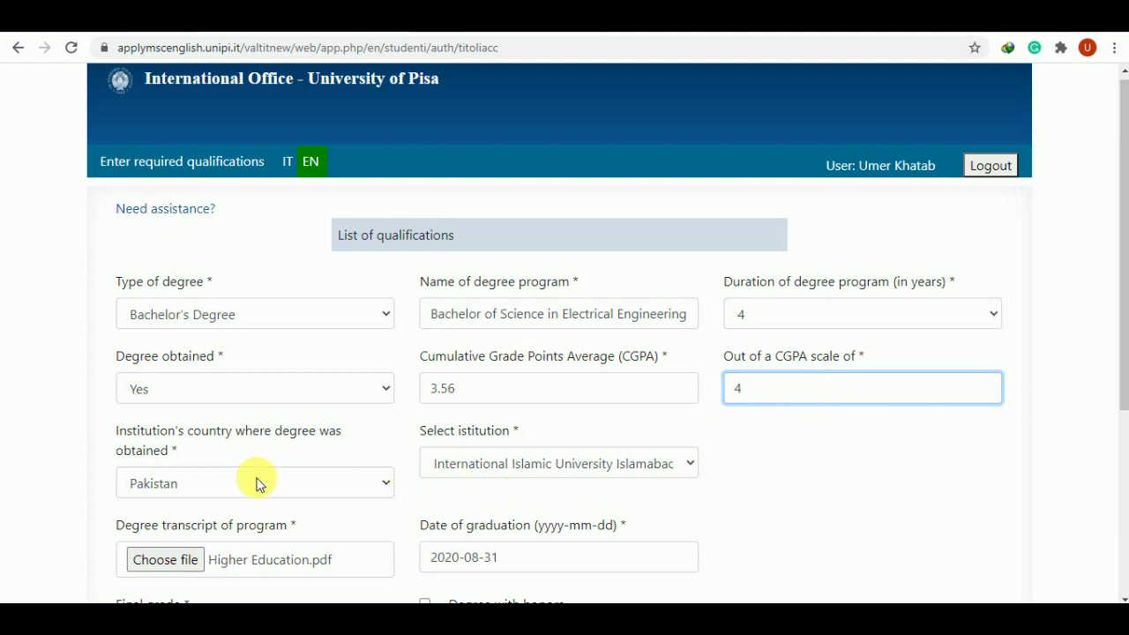
scroll(256, 481, down, 2)
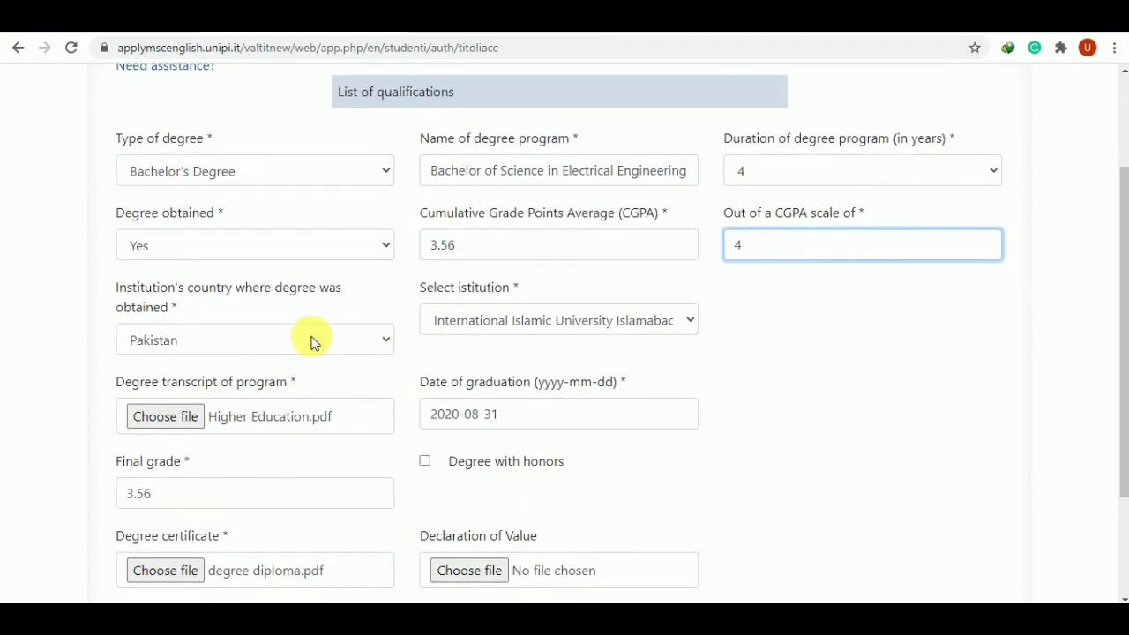
scroll(313, 337, down, 1)
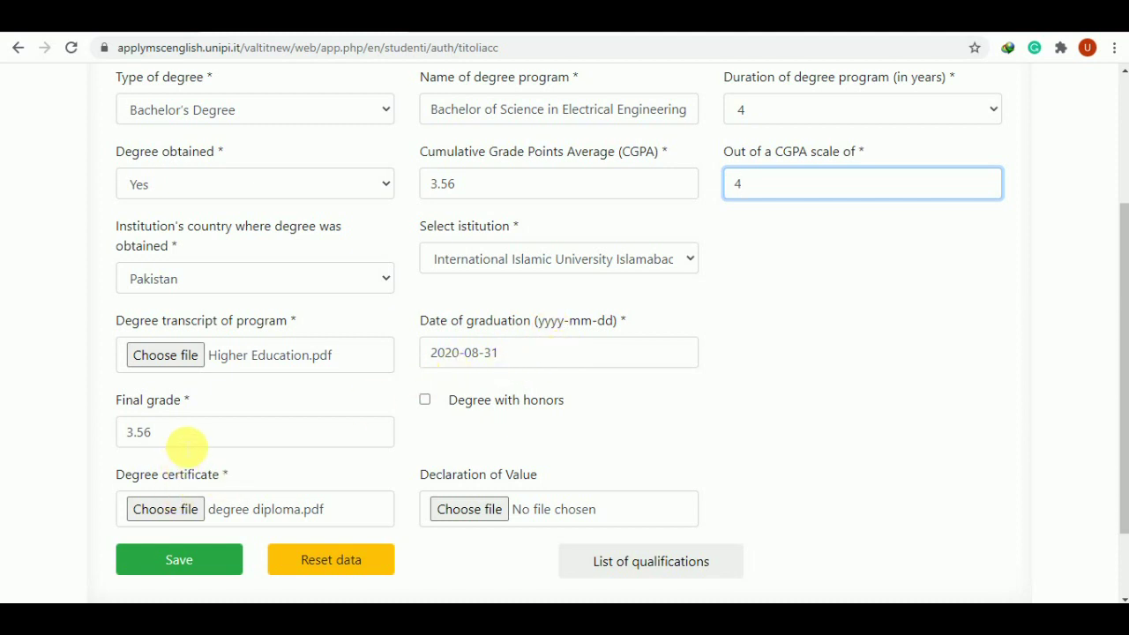
scroll(186, 447, down, 2)
scroll(468, 333, down, 1)
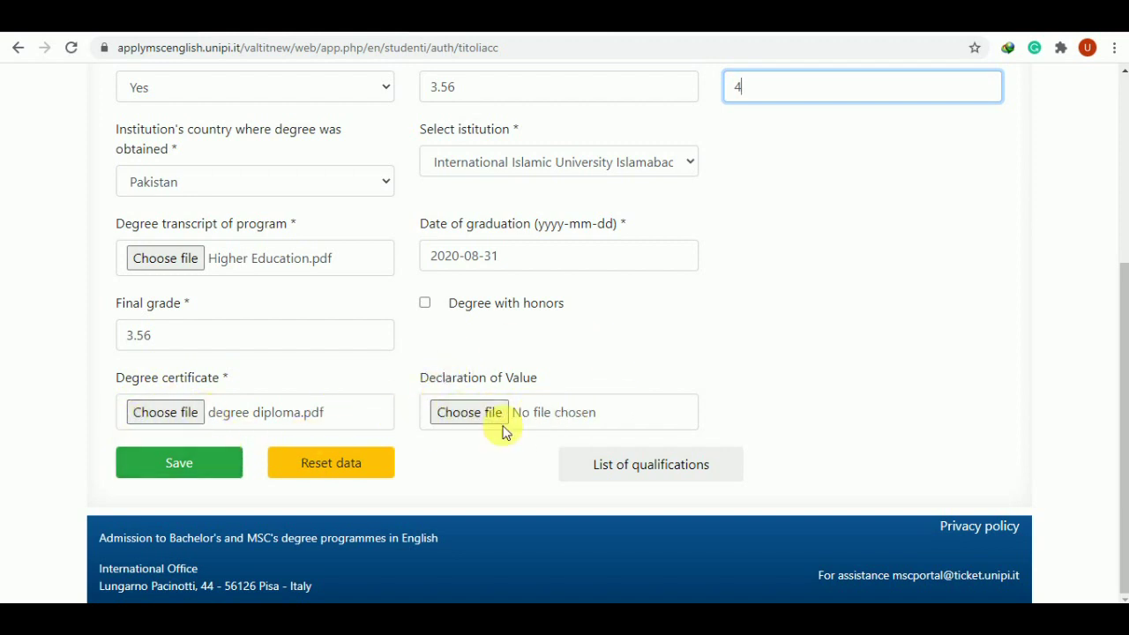
click(209, 469)
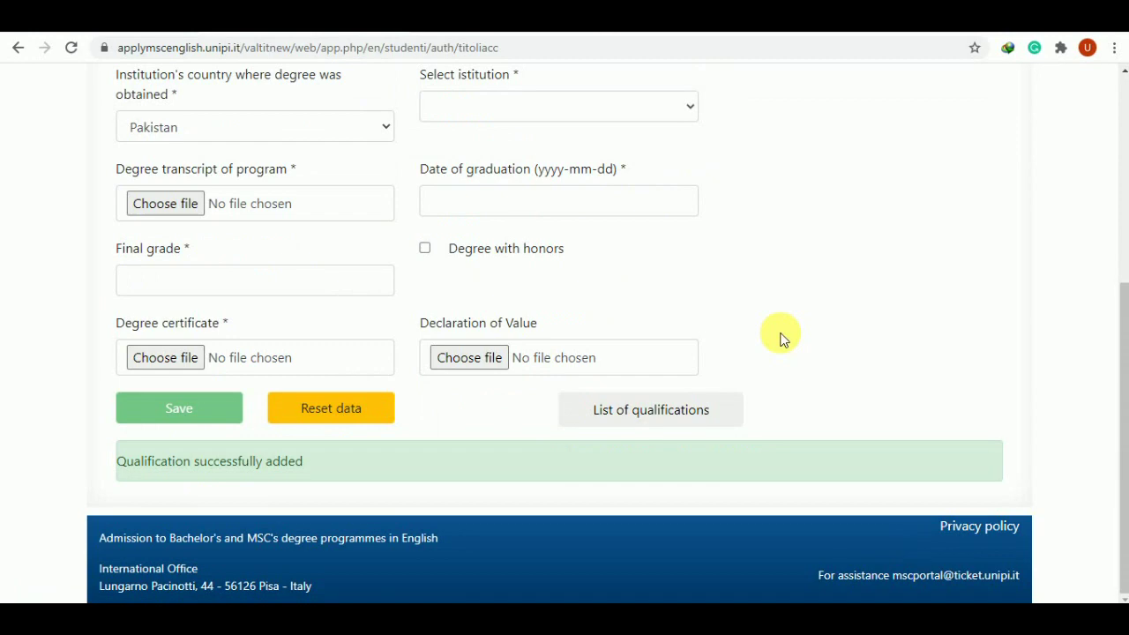
scroll(782, 339, up, 1)
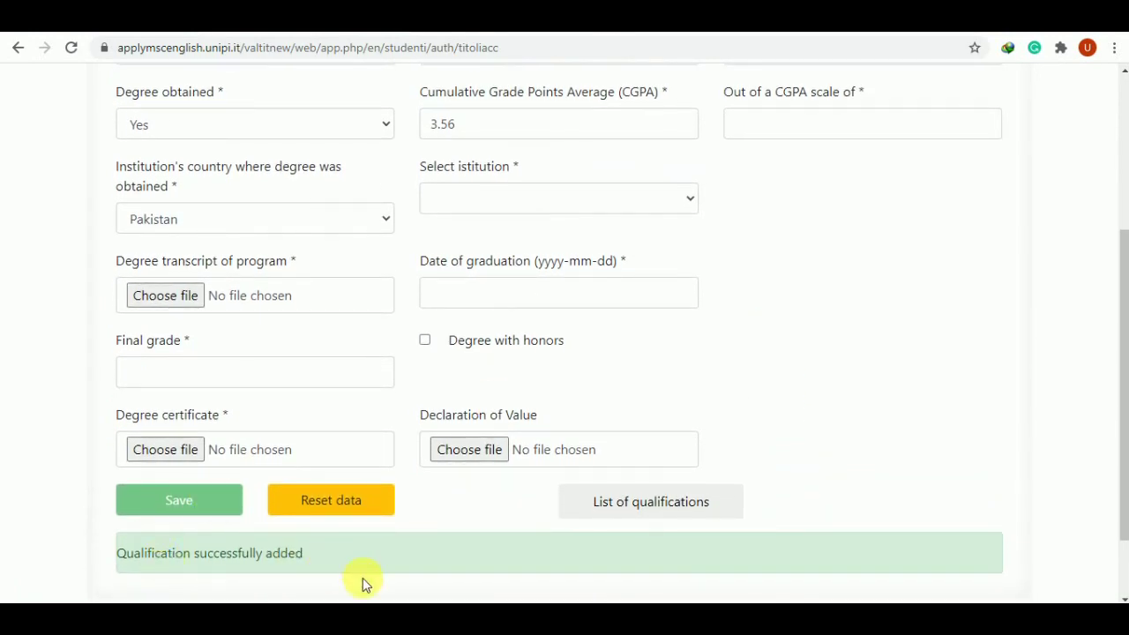
scroll(339, 540, up, 3)
scroll(339, 540, down, 4)
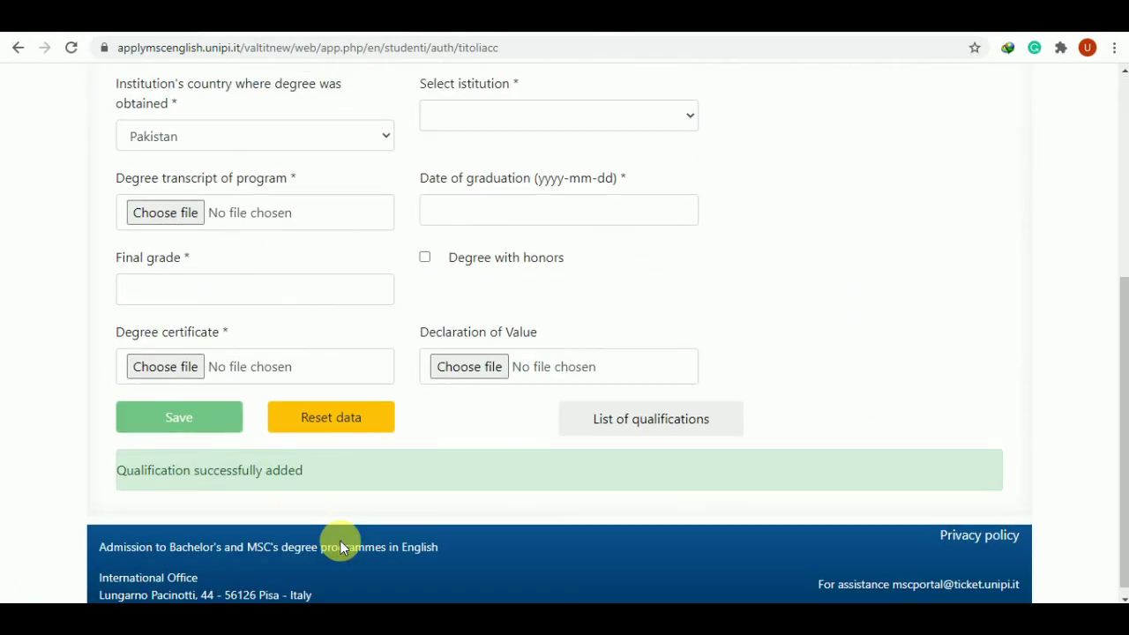
scroll(291, 460, up, 4)
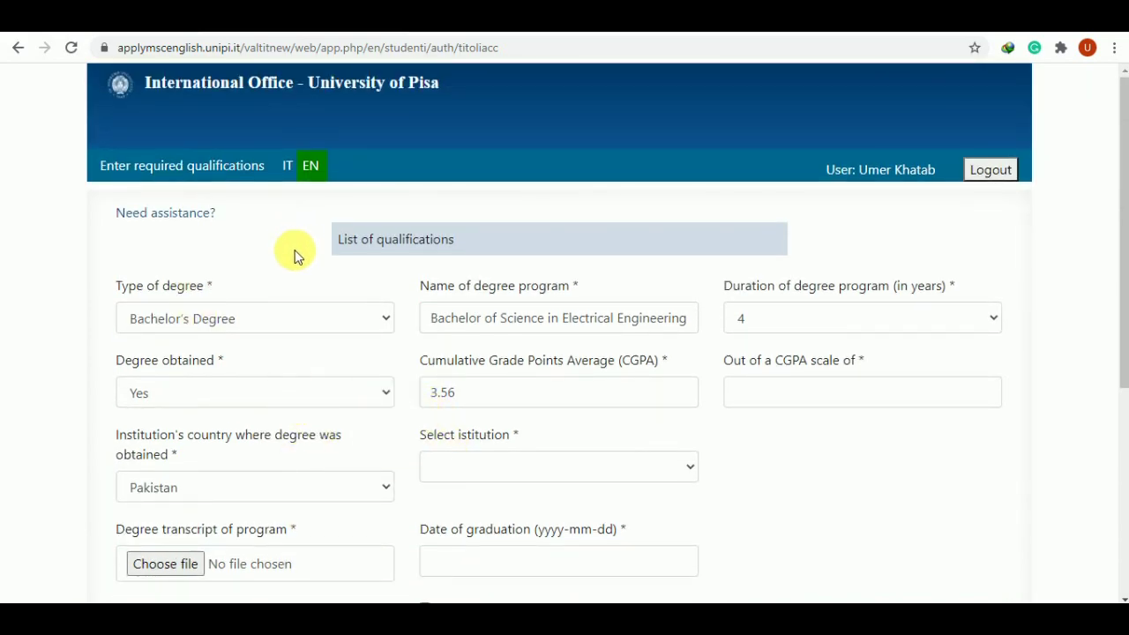
scroll(295, 258, down, 4)
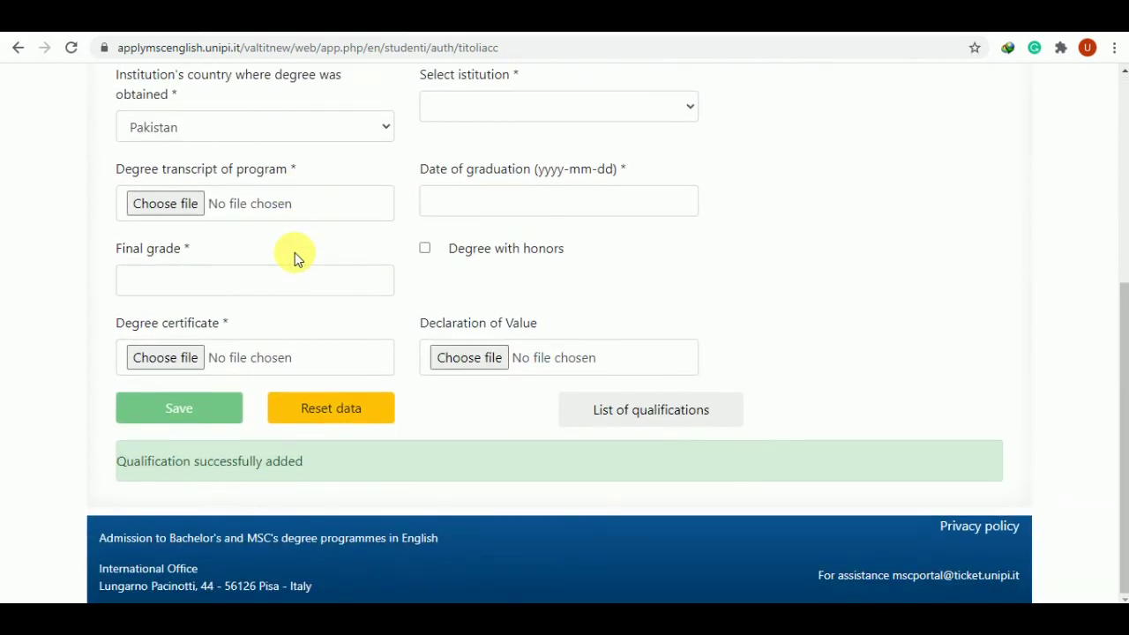
scroll(294, 252, up, 4)
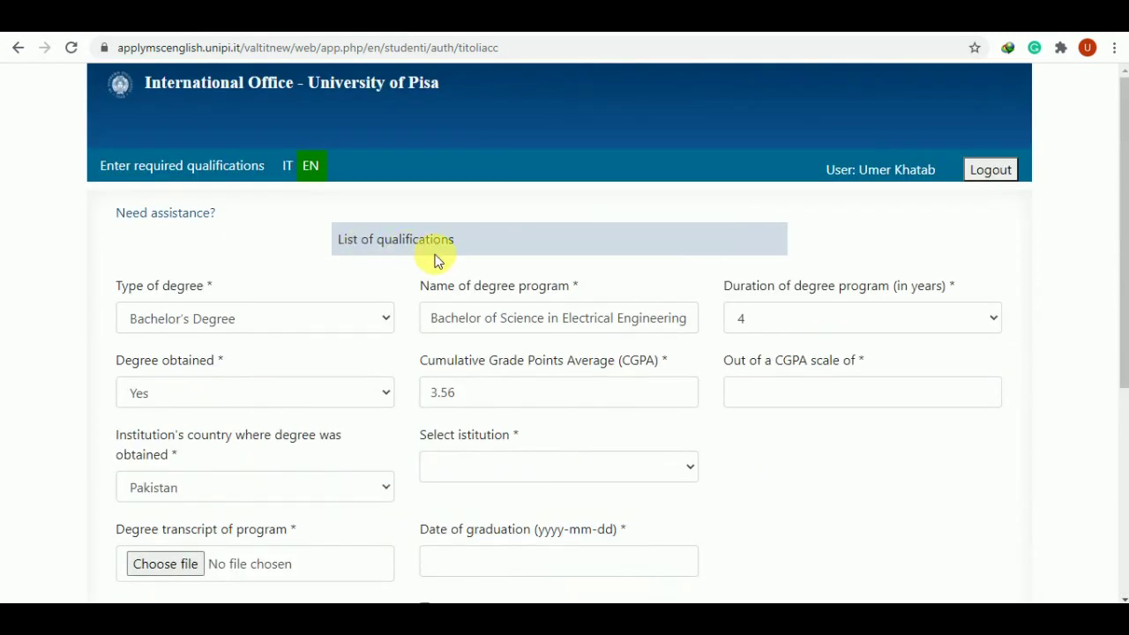
Open the list of qualifications and review the saved Electrical Engineering degree's details and uploaded attachments.
scroll(632, 503, down, 3)
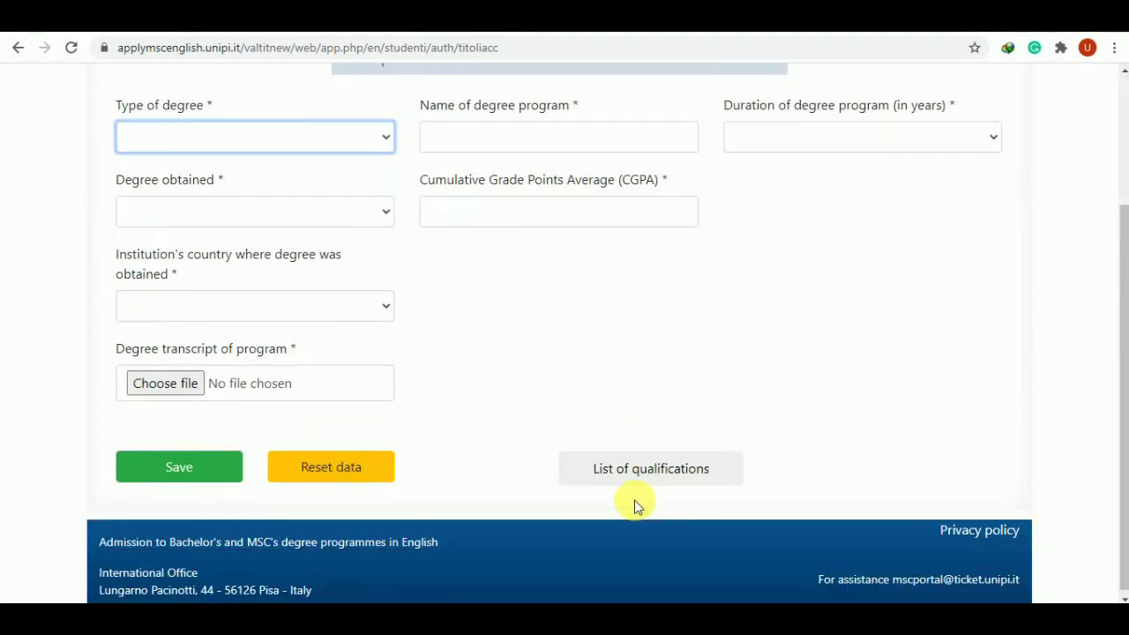
click(650, 468)
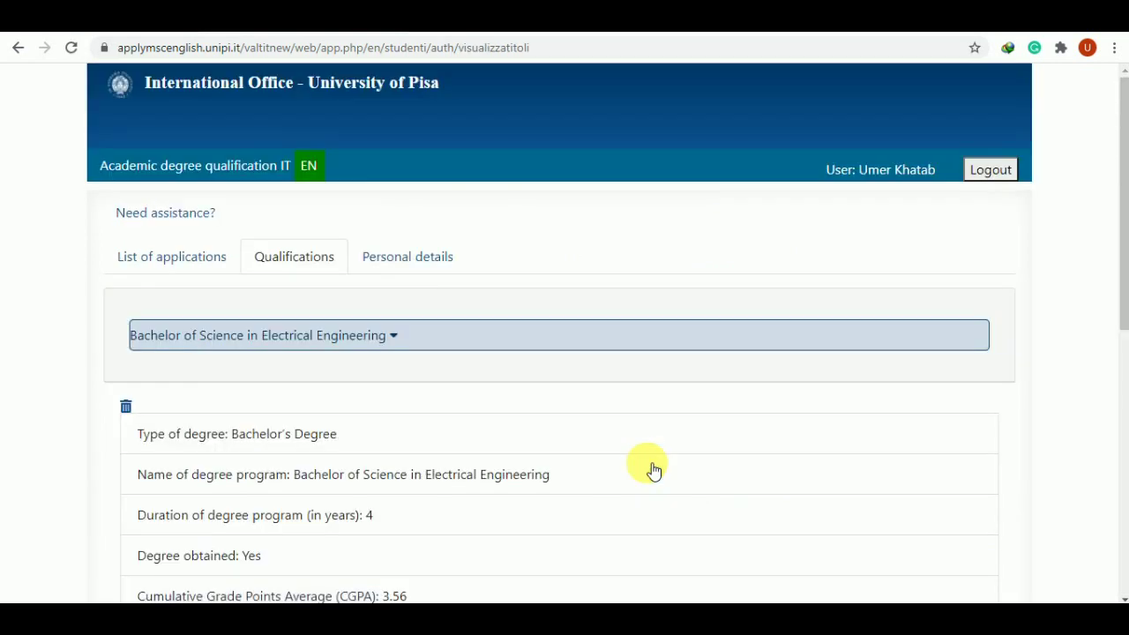
scroll(653, 471, down, 1)
scroll(653, 472, down, 1)
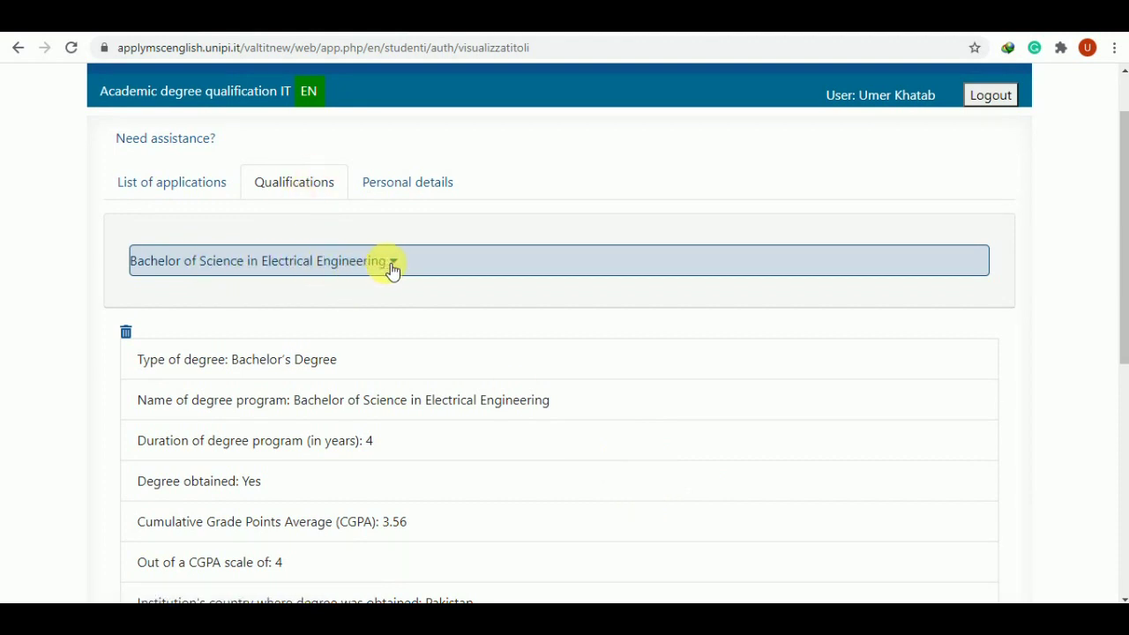
scroll(334, 273, down, 1)
scroll(333, 275, down, 5)
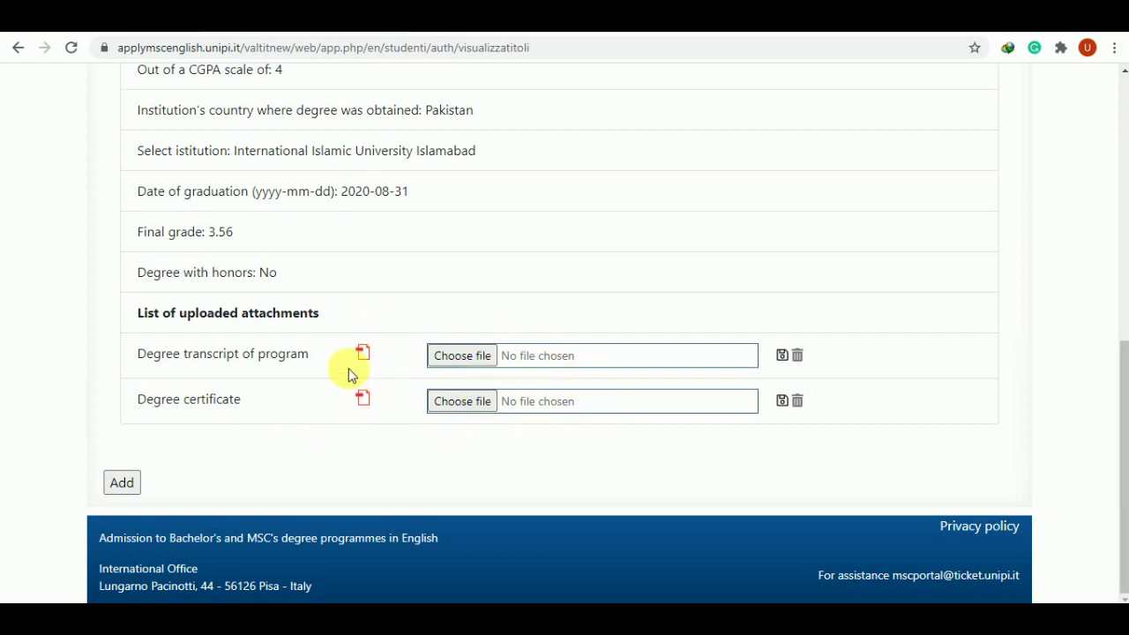
scroll(347, 372, up, 10)
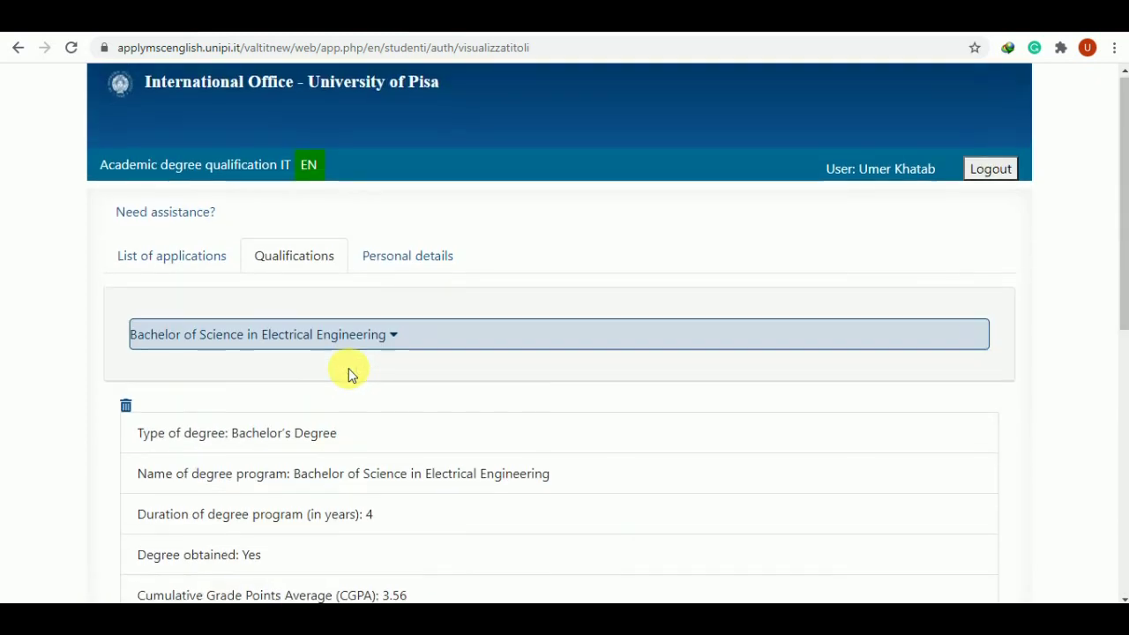
Open the list of applications and go to the list of open calls to see the available courses.
click(181, 262)
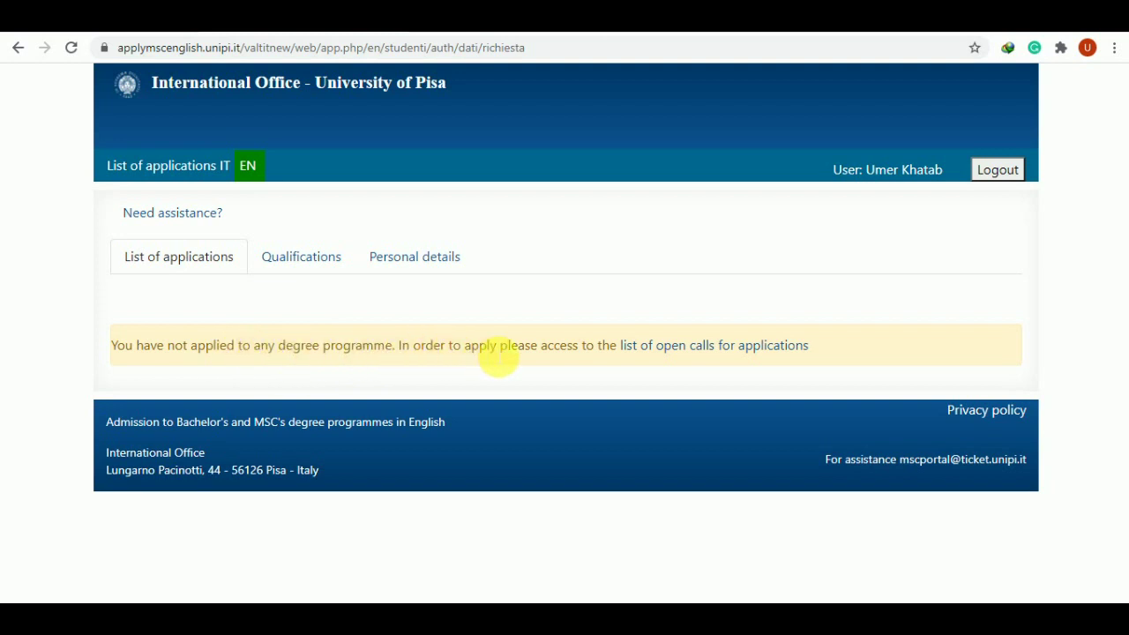
click(692, 354)
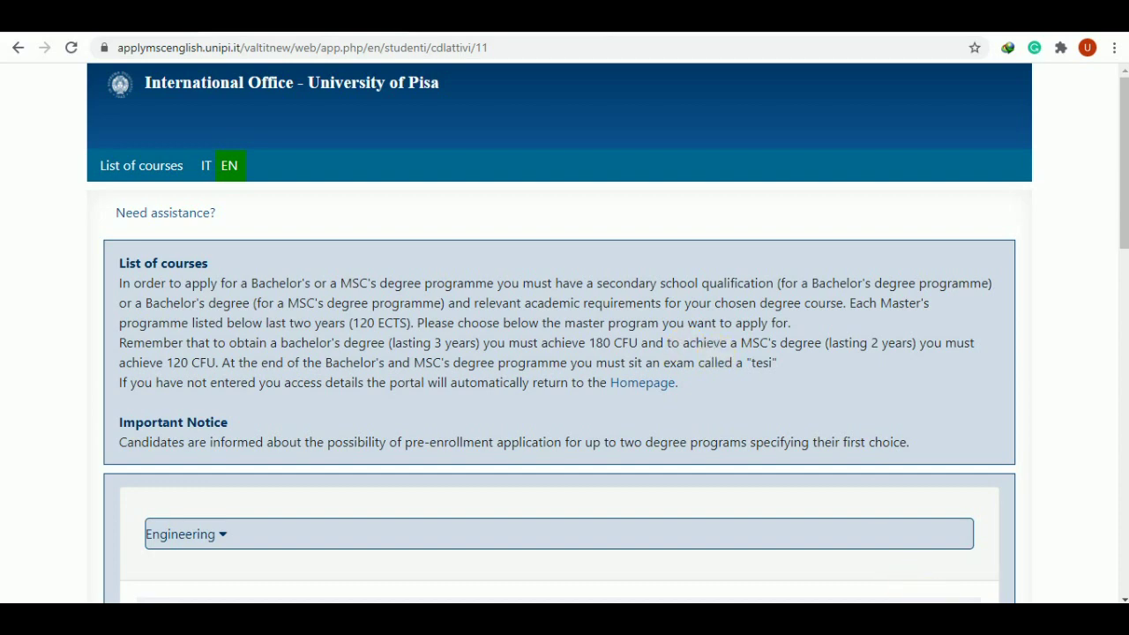
Review the application status of the courses listed under Engineering, Mathematical, Physical and Natural Sciences, and Social Sciences.
scroll(230, 413, down, 2)
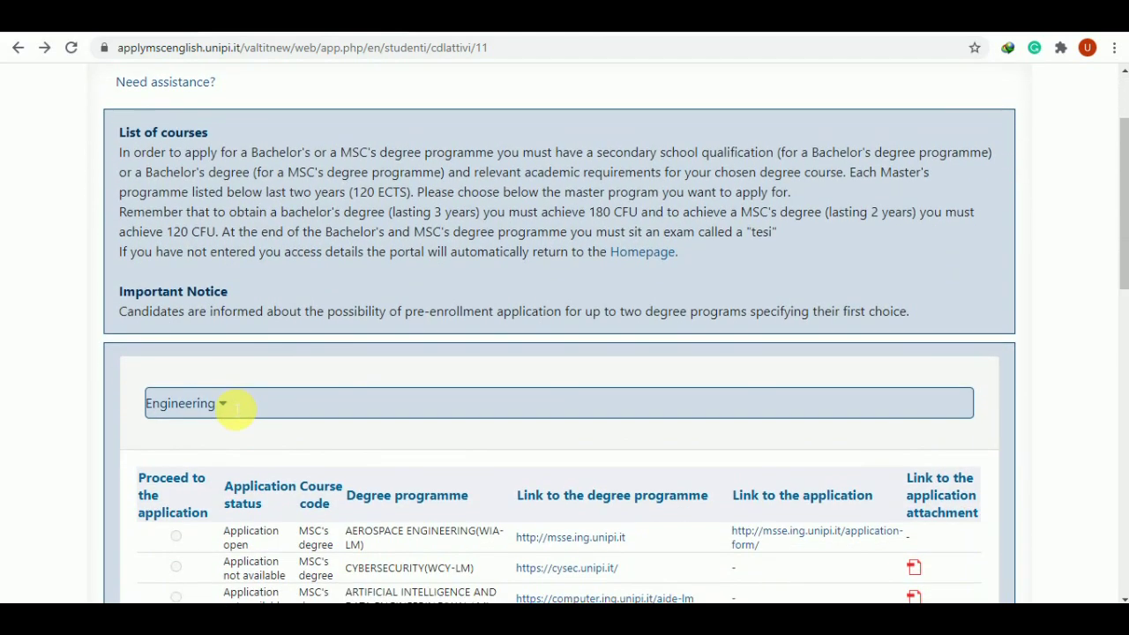
scroll(234, 408, down, 3)
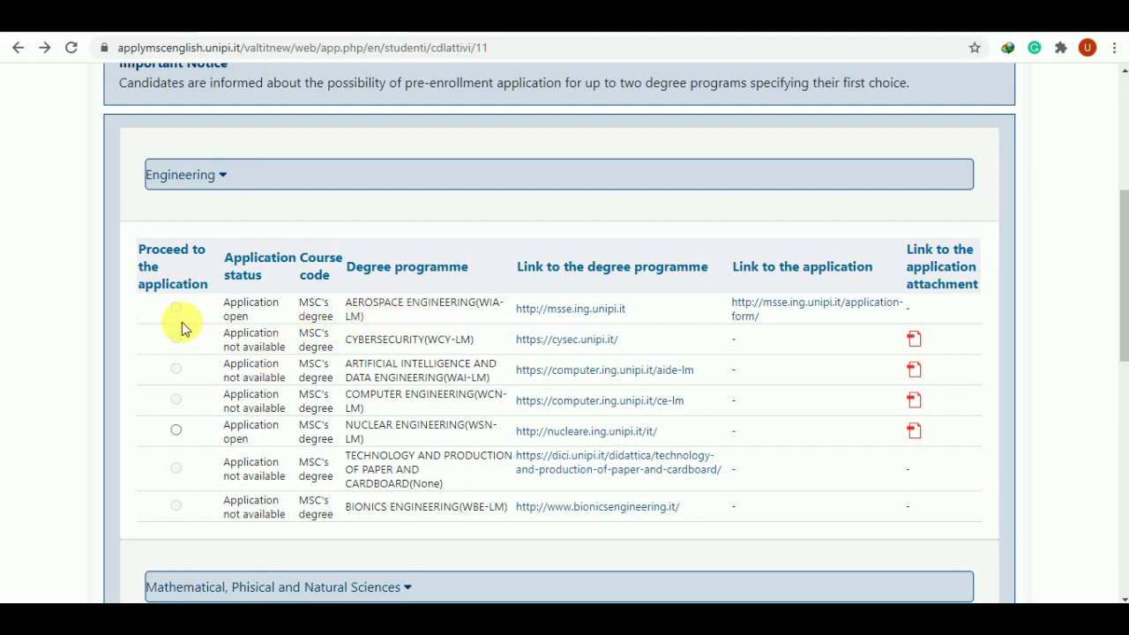
scroll(312, 398, down, 1)
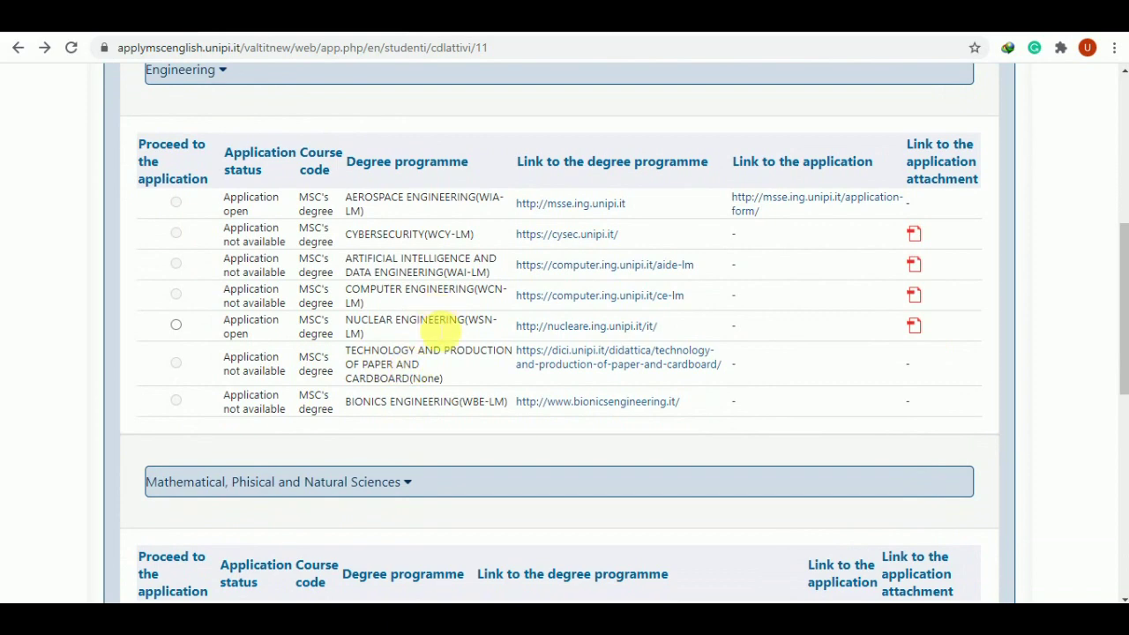
scroll(187, 335, down, 1)
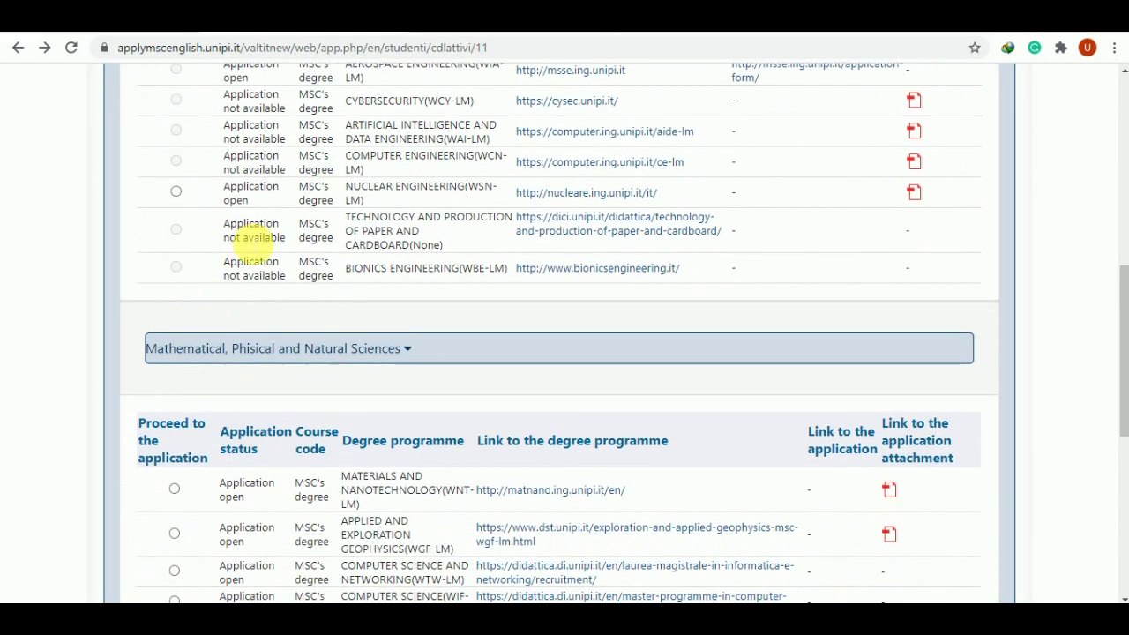
scroll(254, 521, down, 3)
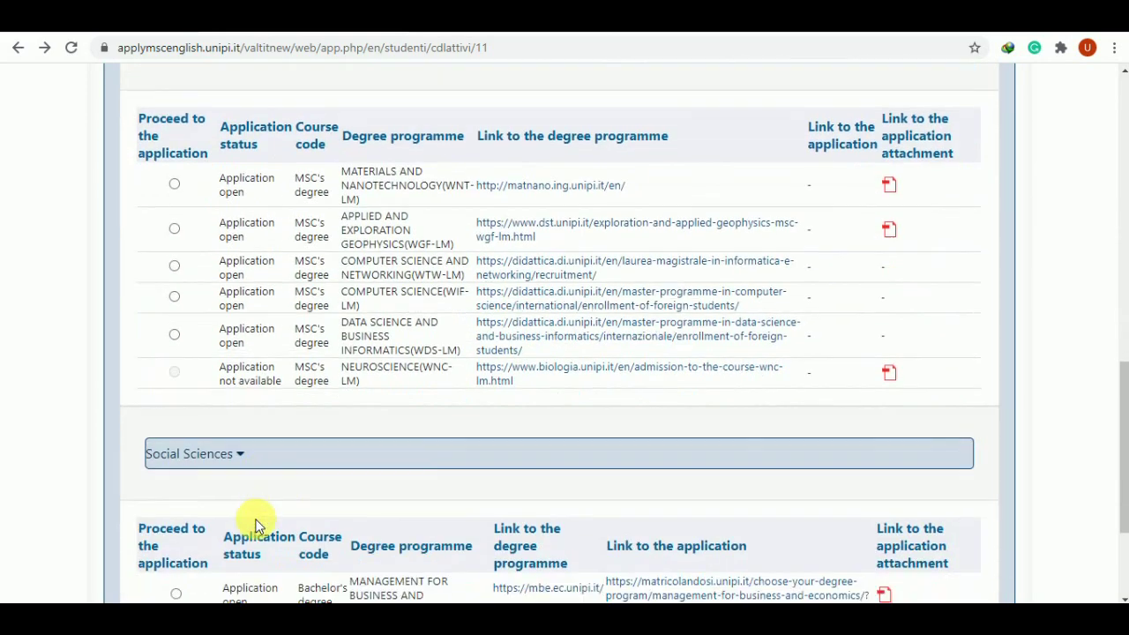
scroll(284, 403, down, 2)
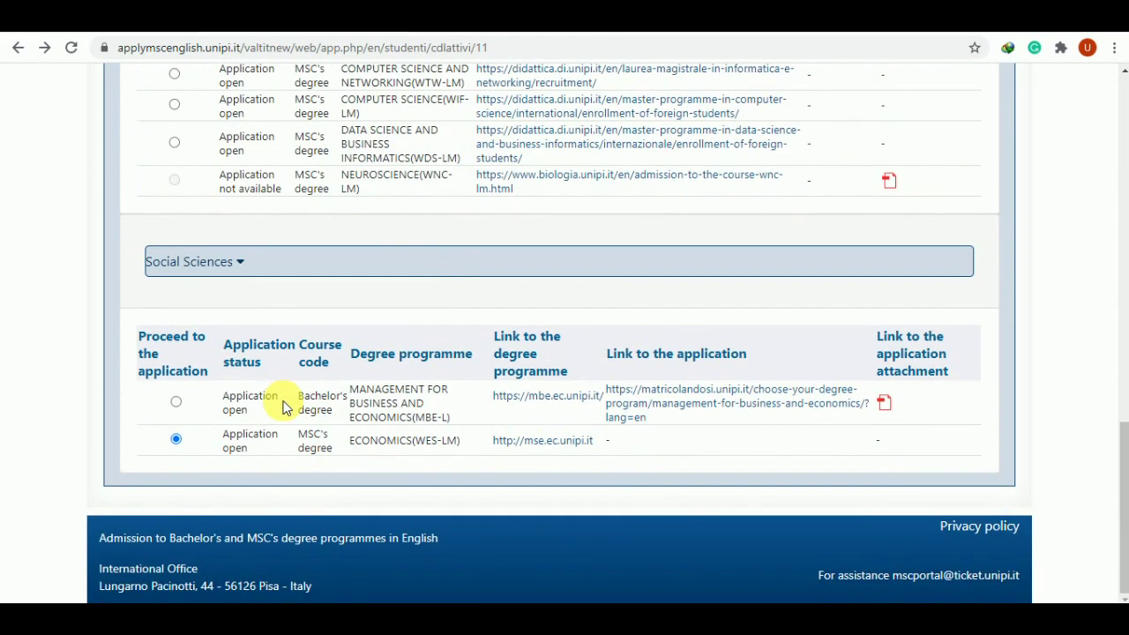
Check the application time frames of the Economics and the Data Science and Business Informatics master's courses.
click(177, 441)
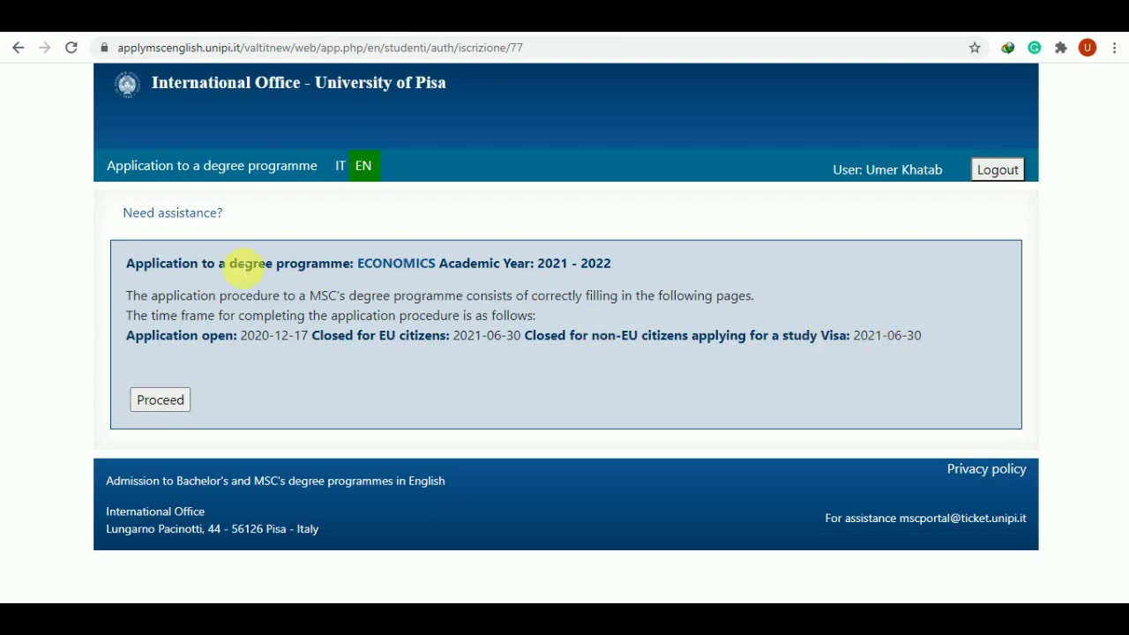
click(19, 50)
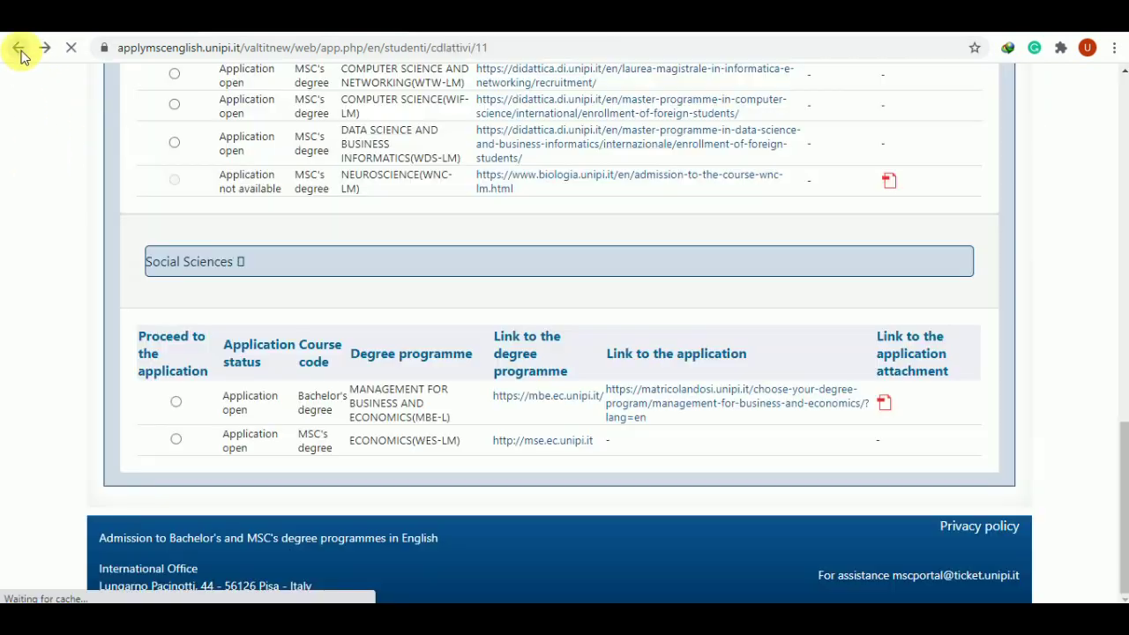
scroll(310, 441, up, 3)
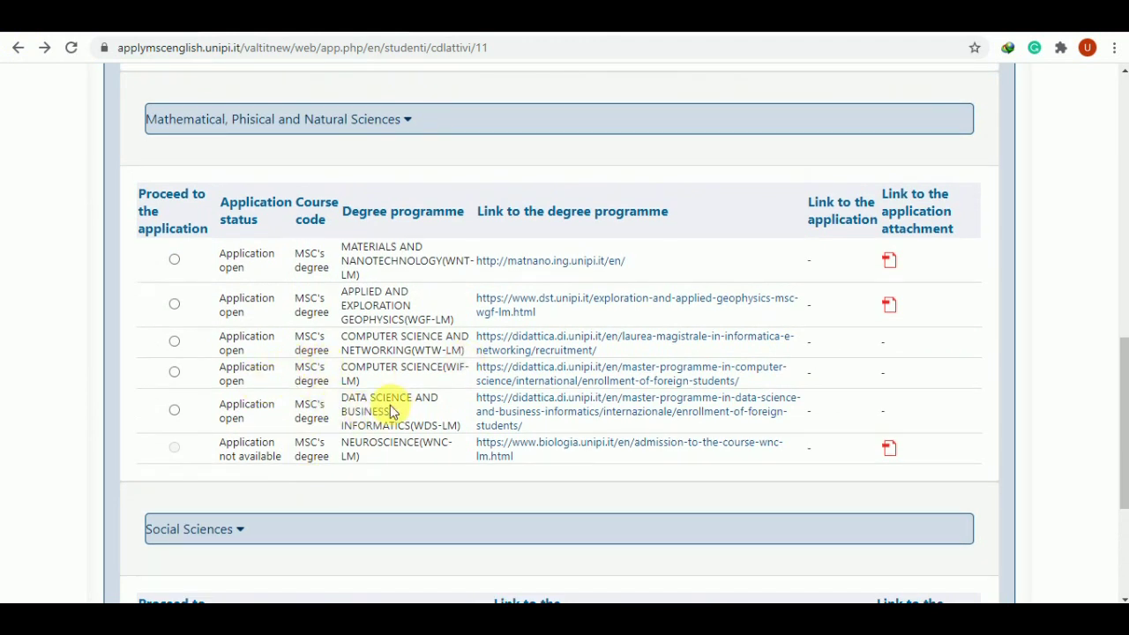
click(174, 412)
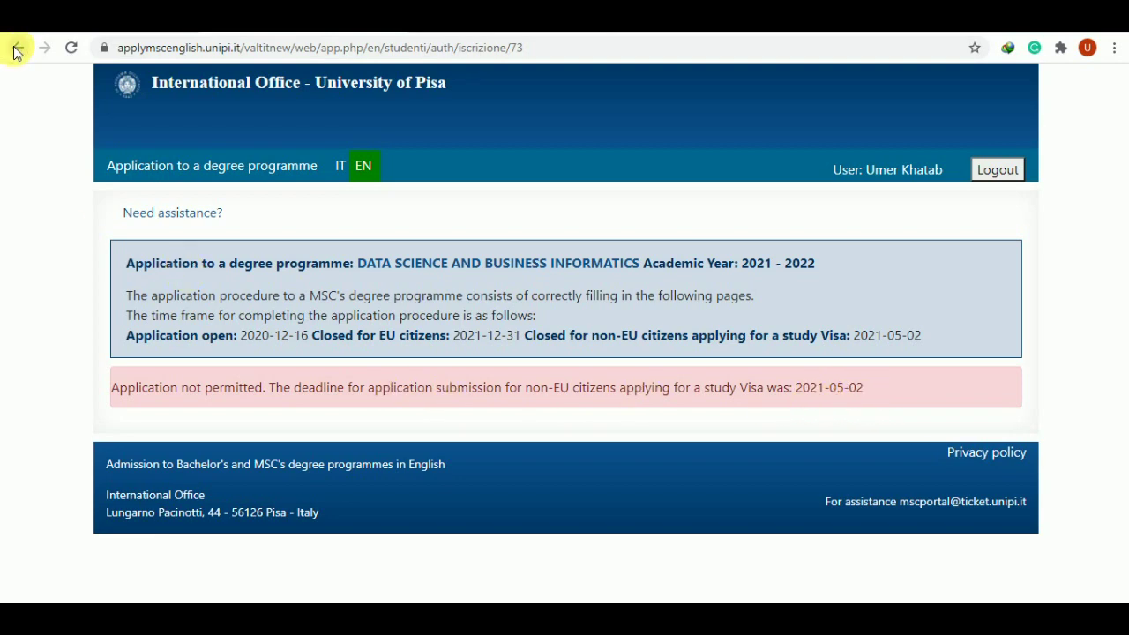
Choose the Nuclear Engineering master's course from the Engineering courses and proceed to its application requirements.
scroll(253, 318, up, 2)
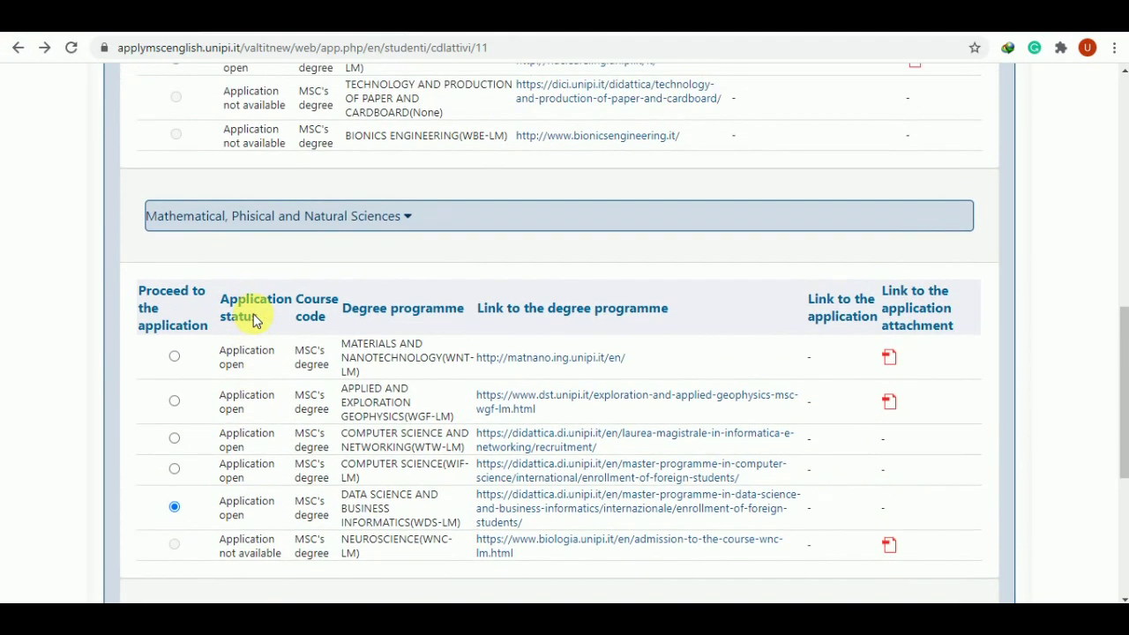
scroll(253, 317, up, 3)
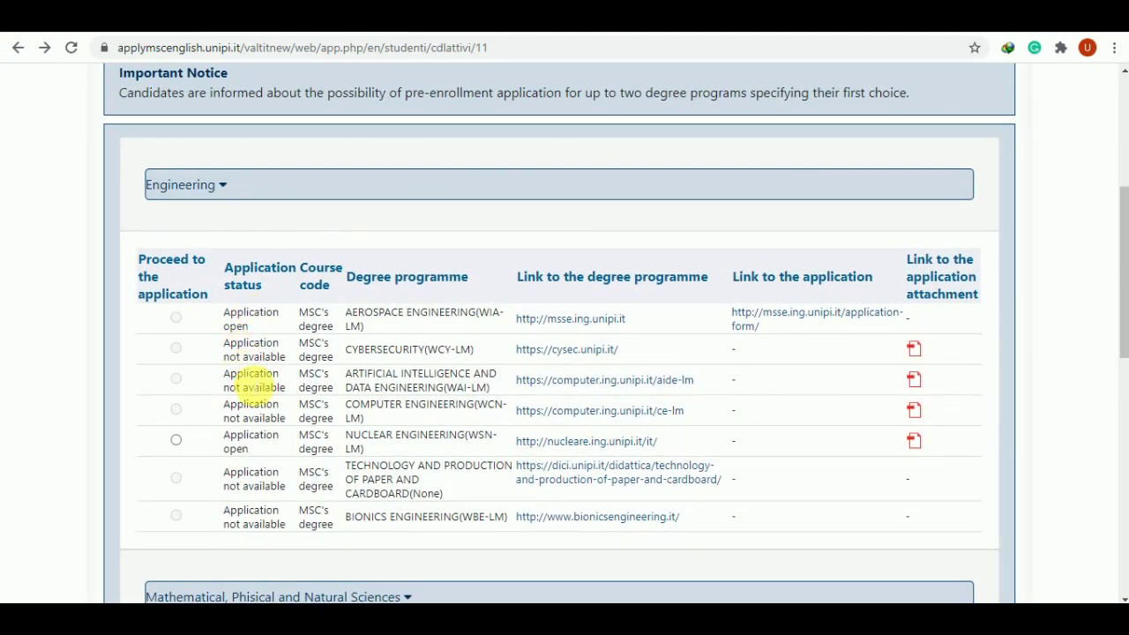
scroll(253, 385, down, 3)
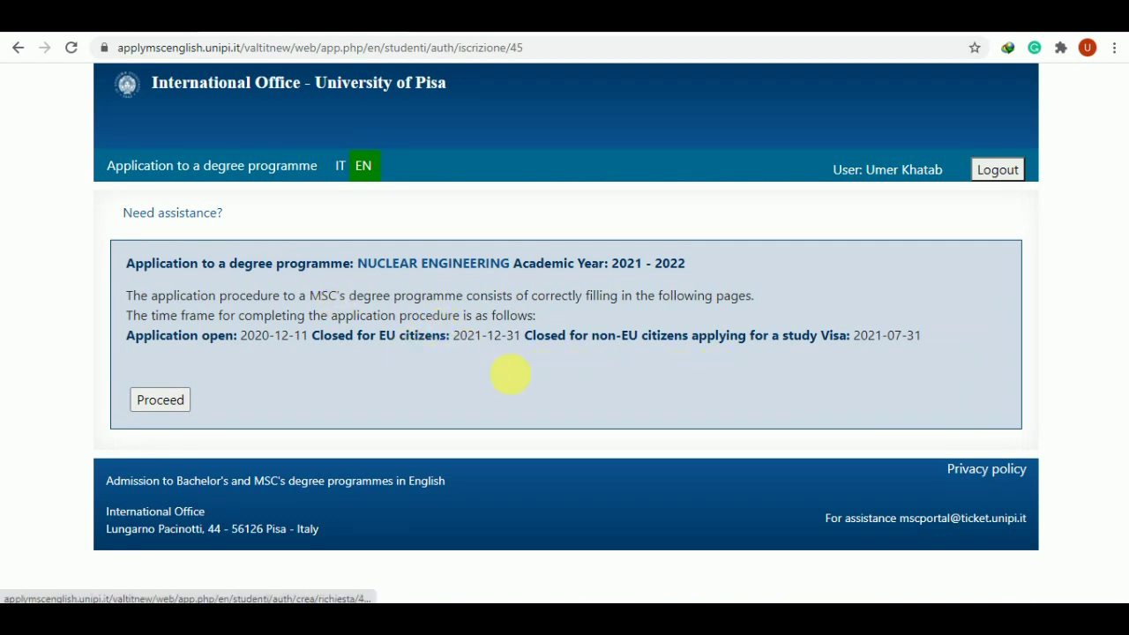
click(151, 403)
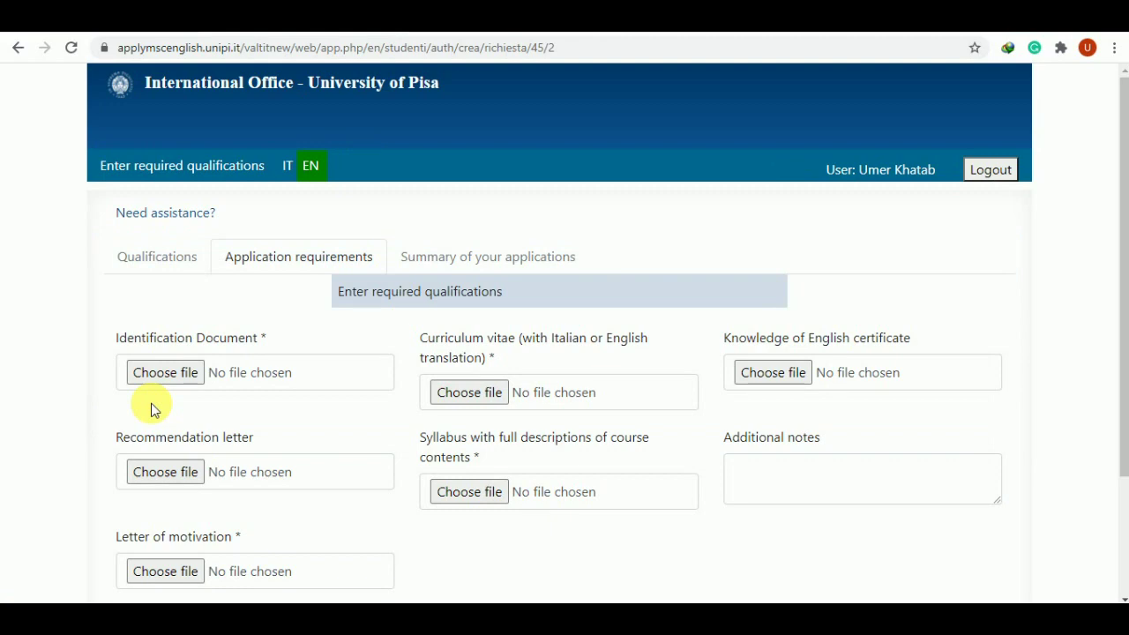
Attach passport.pdf, CV.pdf, English.pdf, recommendation letter.pdf, Syllabus_updated.pdf and Motivation letter.pdf to their matching application requirements, and save the application.
scroll(397, 403, down, 2)
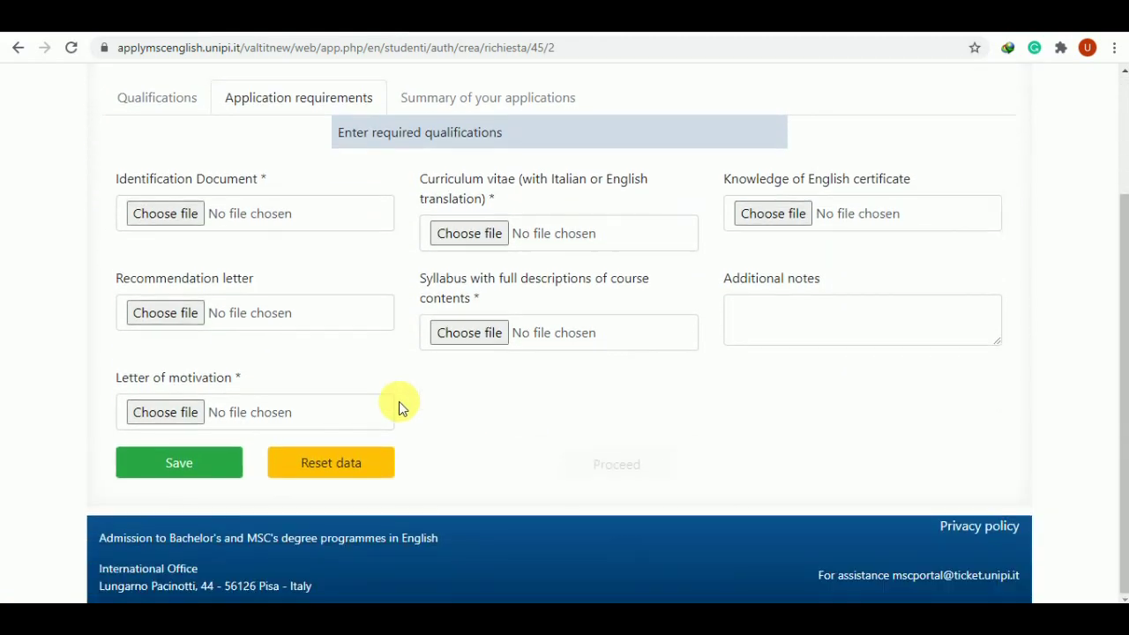
scroll(399, 403, up, 1)
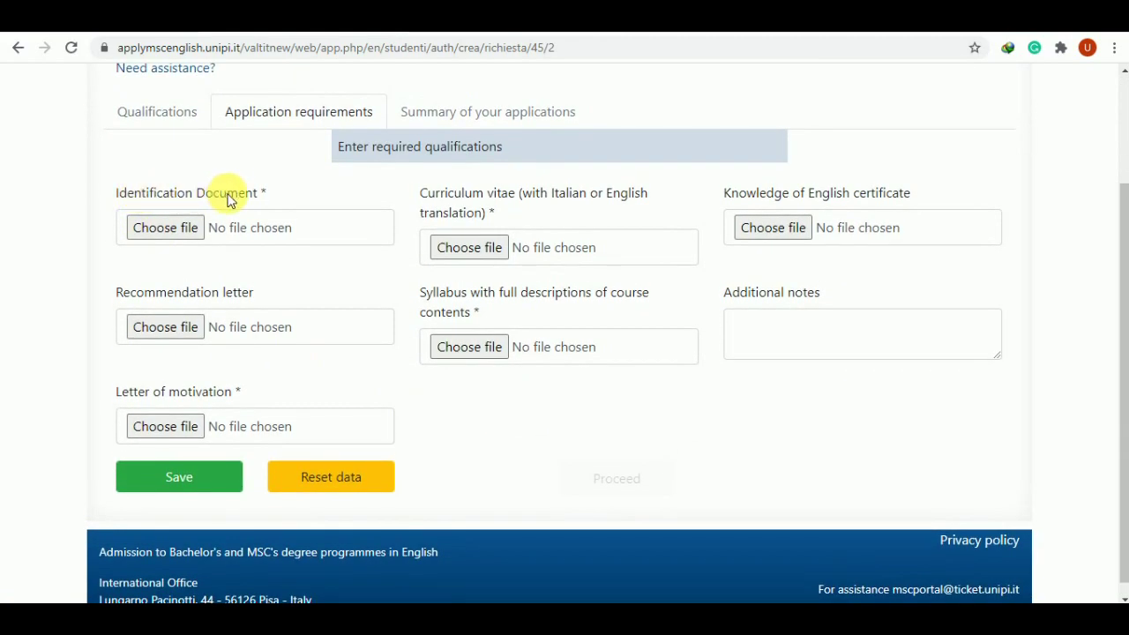
click(173, 229)
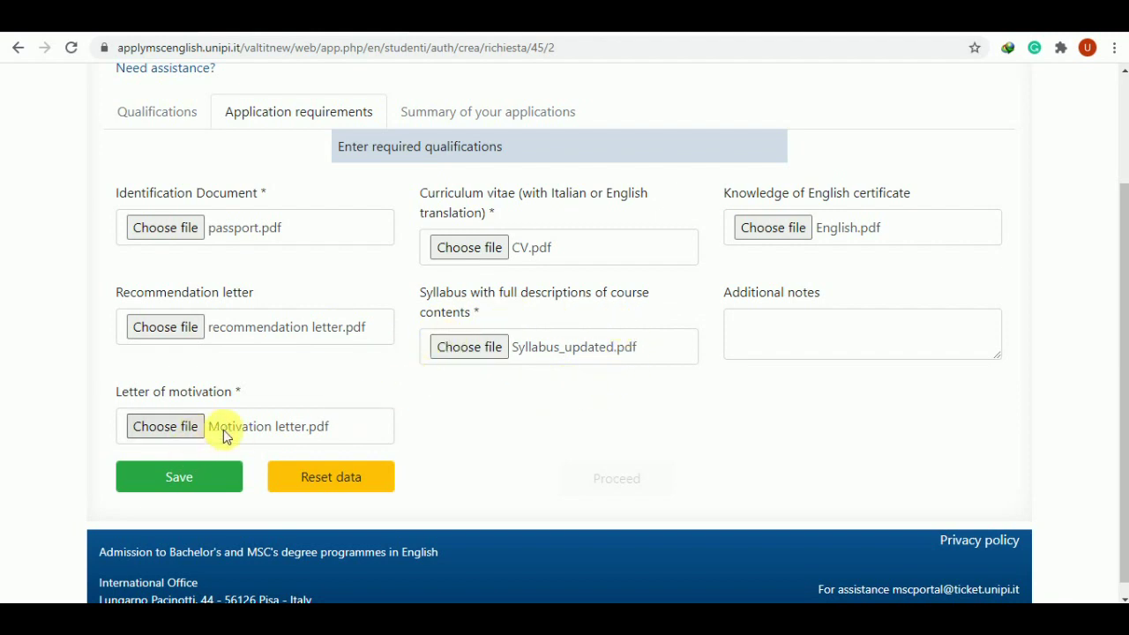
click(223, 475)
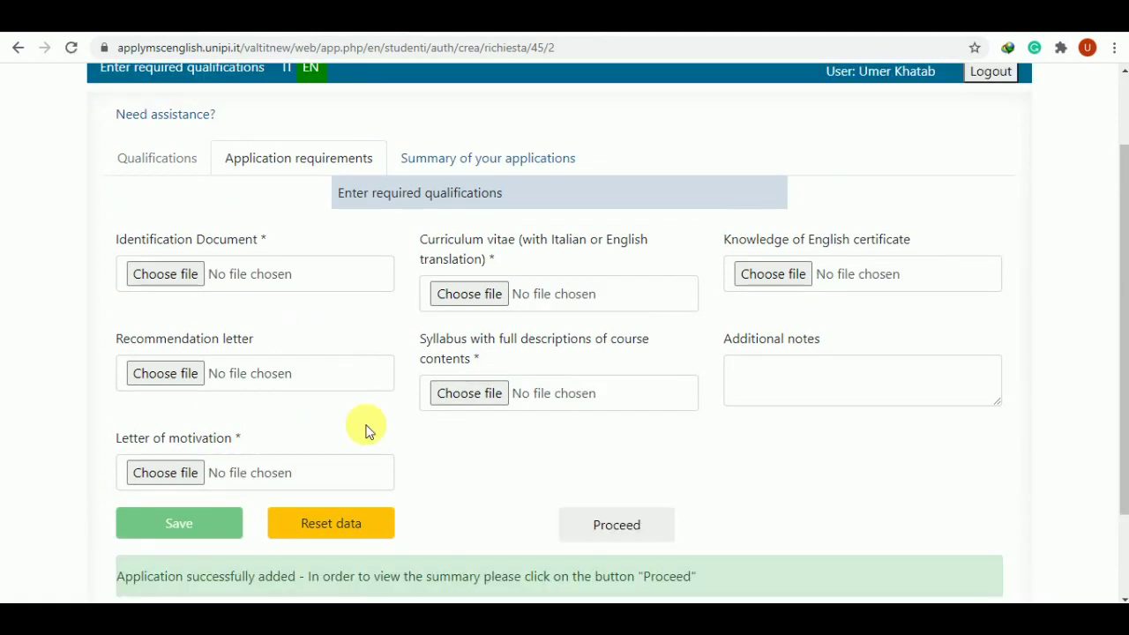
Proceed to the summary of the Nuclear Engineering application and review its status, academic year and qualification details.
scroll(367, 430, down, 2)
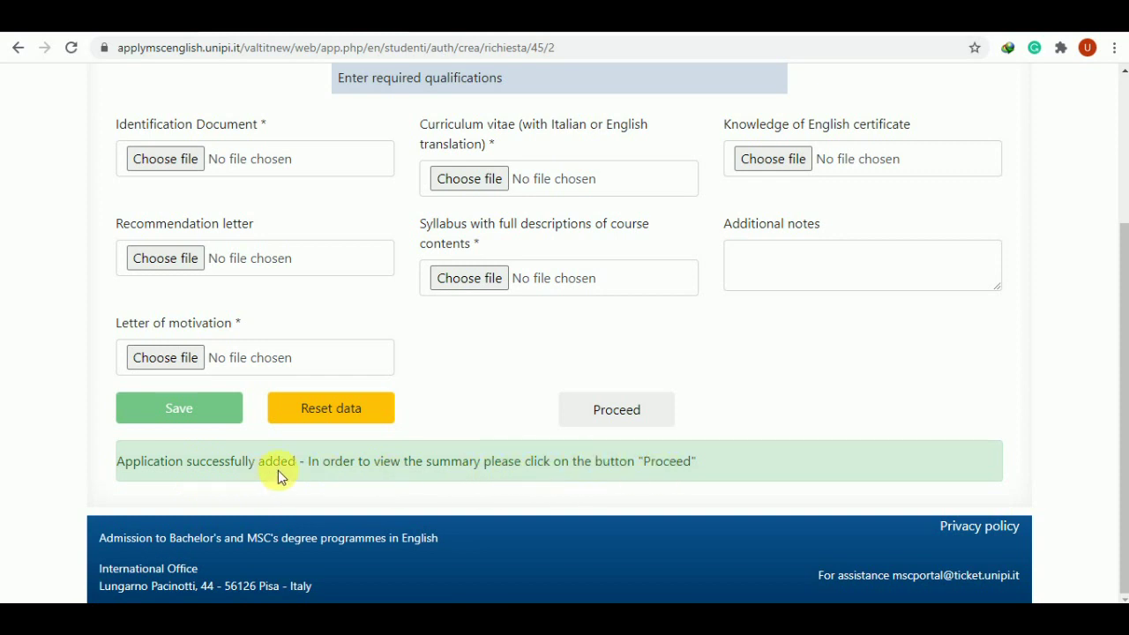
click(646, 415)
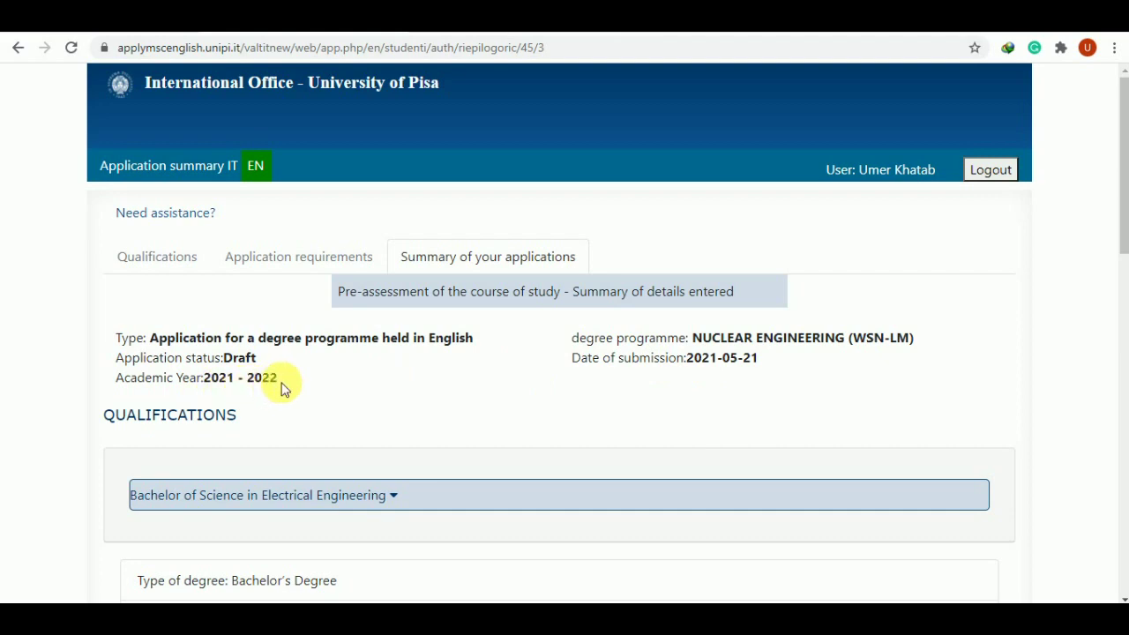
scroll(316, 403, down, 3)
scroll(316, 403, up, 3)
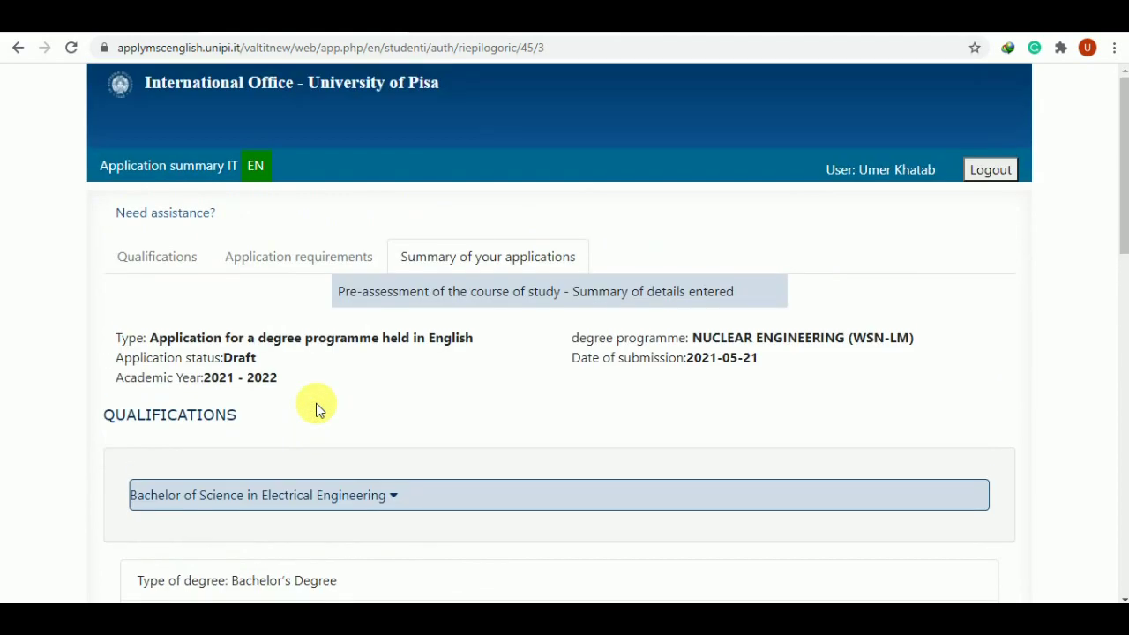
scroll(447, 432, down, 1)
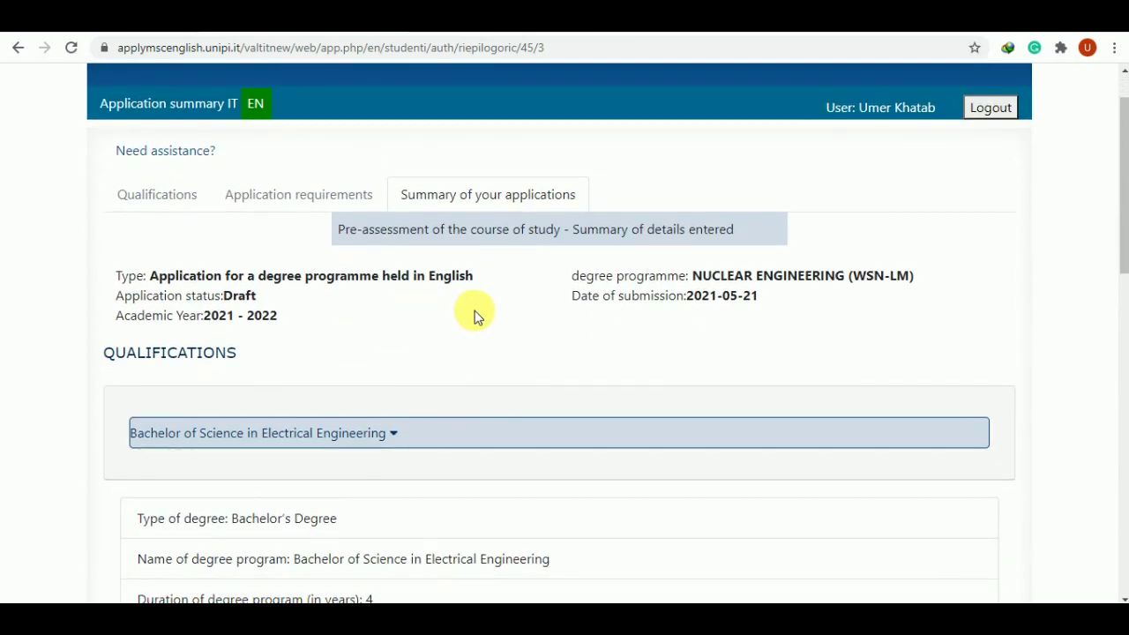
scroll(474, 313, up, 1)
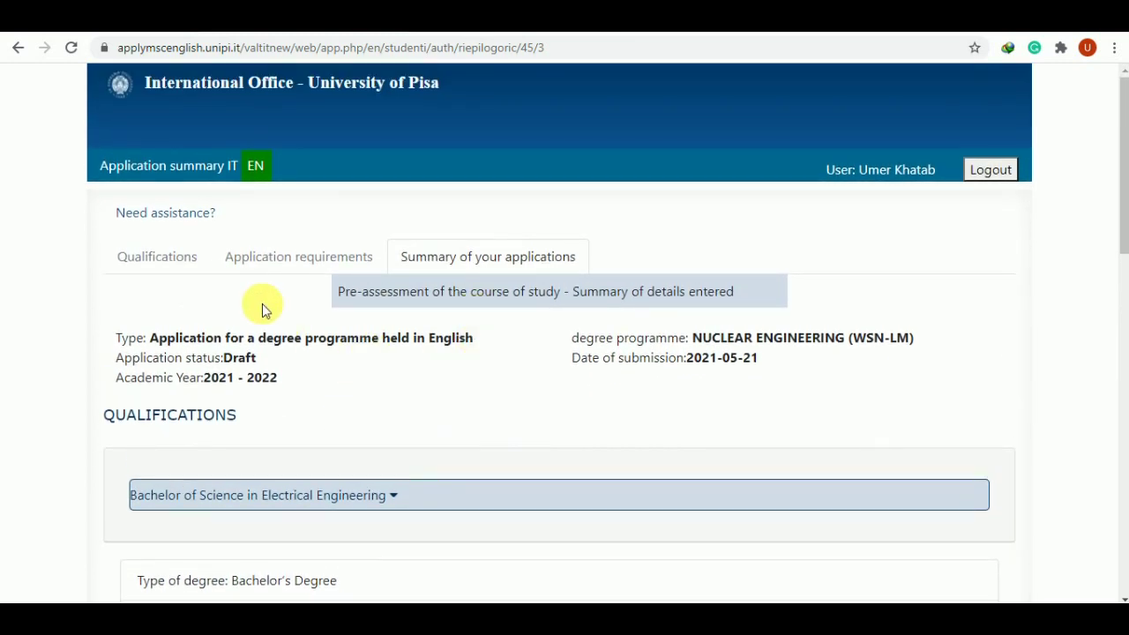